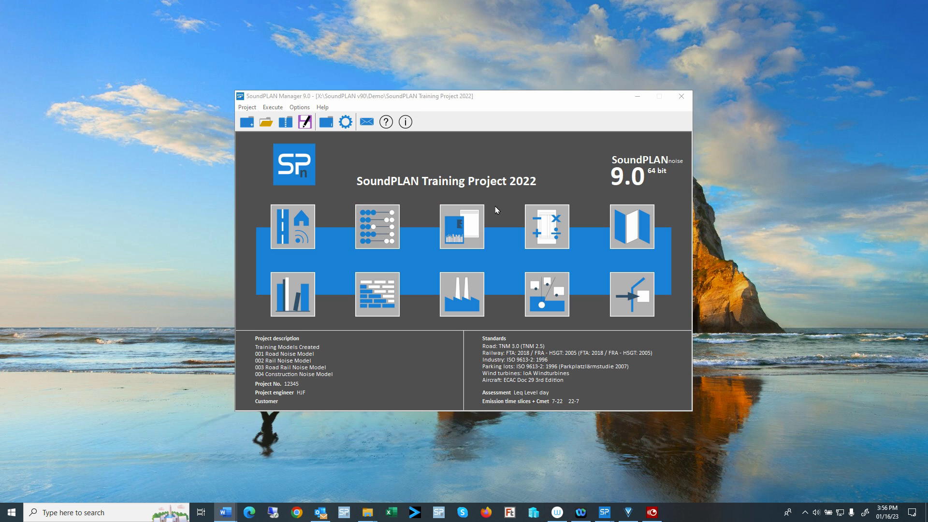
Step: Launch the Geo-Database and list recent situations, with the pinned road, railroad and cogen plant situations
click(299, 235)
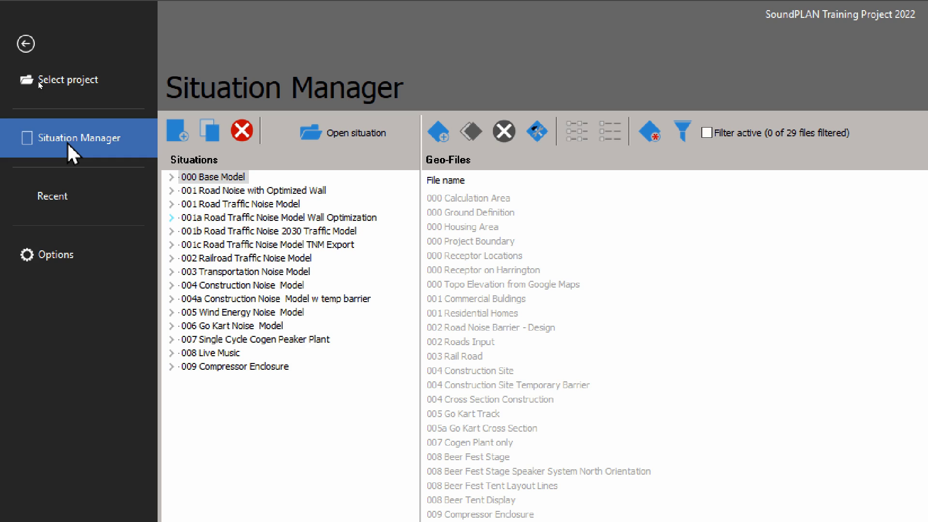
click(54, 203)
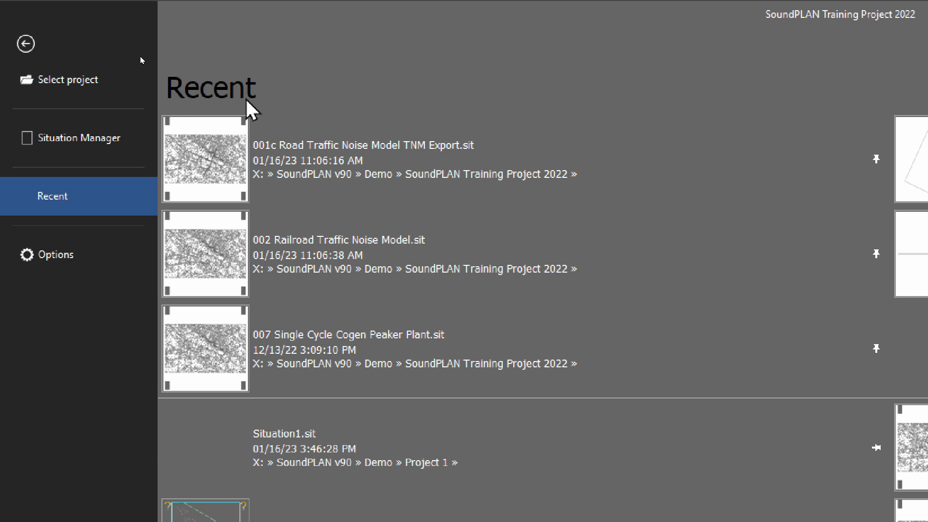
Step: View the Current project > Geo-Database options and inspect the Search radius setting
click(64, 260)
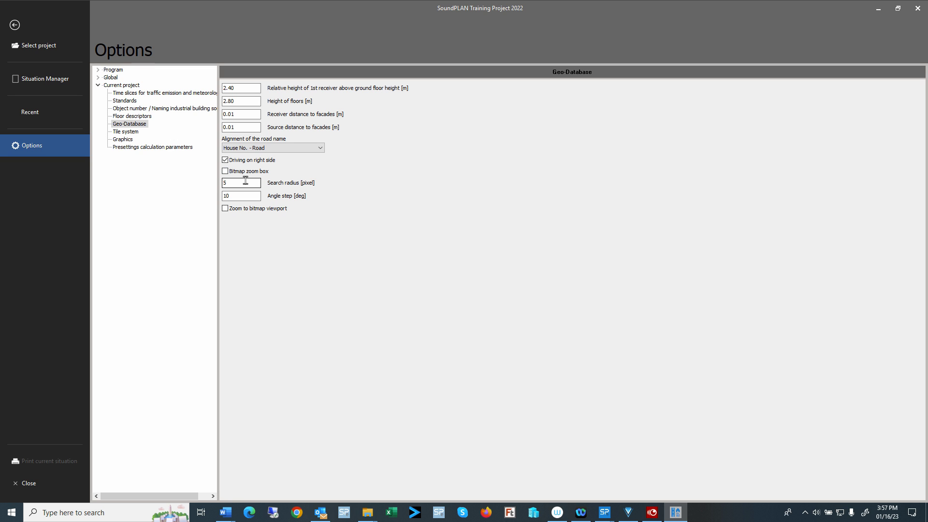
click(246, 181)
Step: Expand and collapse 000 Base Model's geo-files, then select 001 Road Noise with Optimized Wall
click(68, 78)
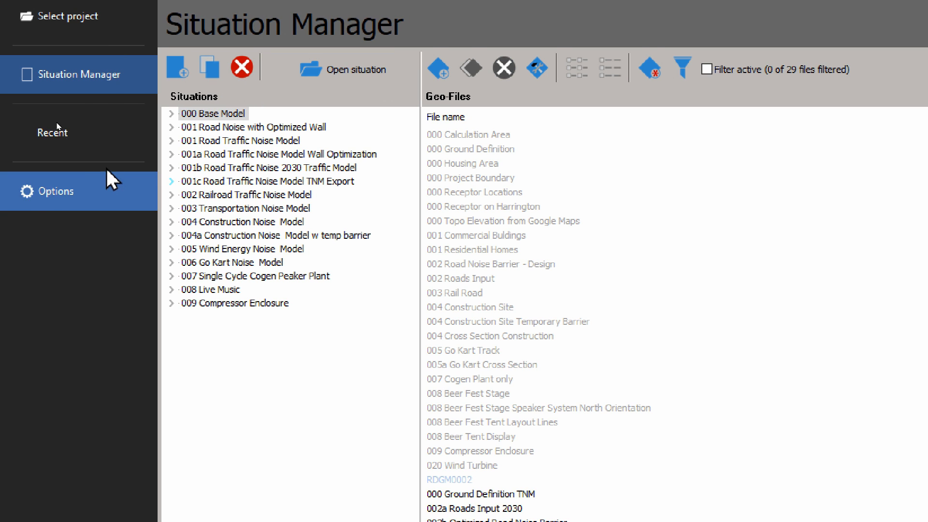
click(142, 114)
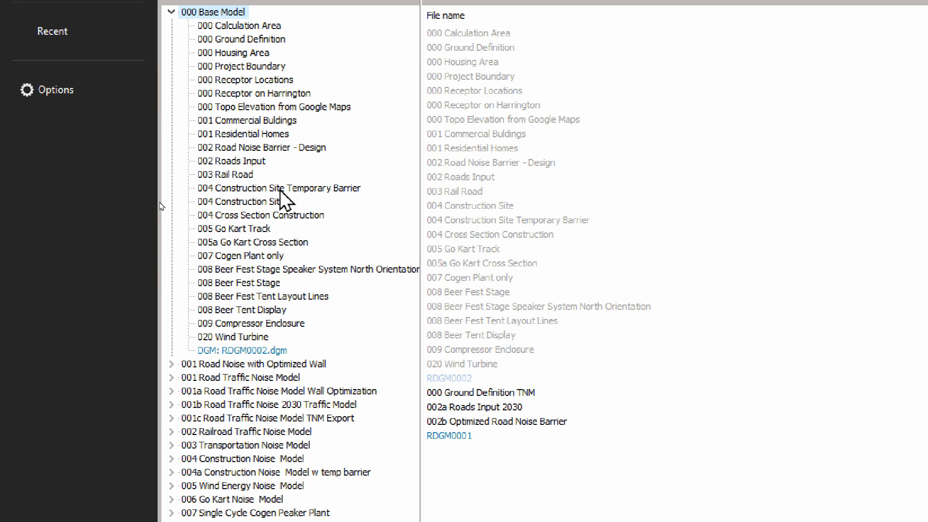
click(171, 13)
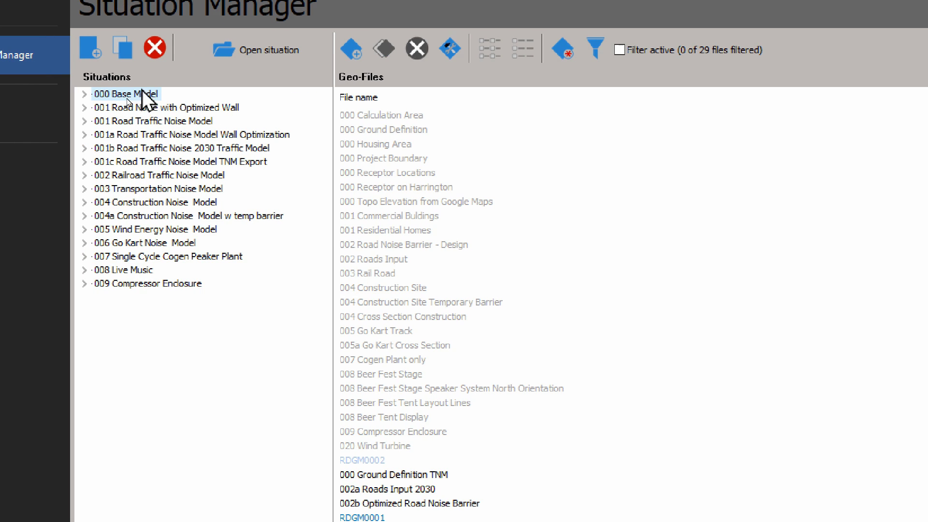
click(129, 109)
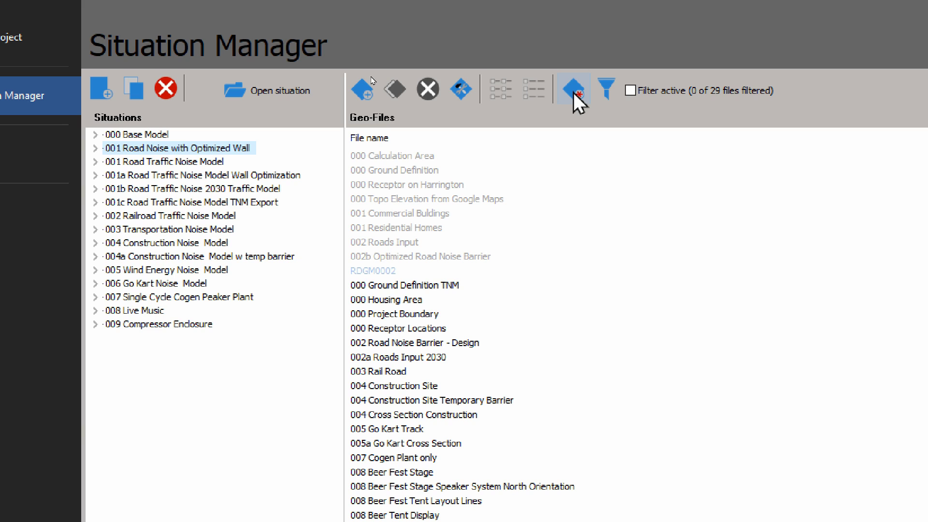
Step: Turn on geo-file assignment visualization and check geo-files from 000 Calculation Area through 002 Roads Input
click(577, 99)
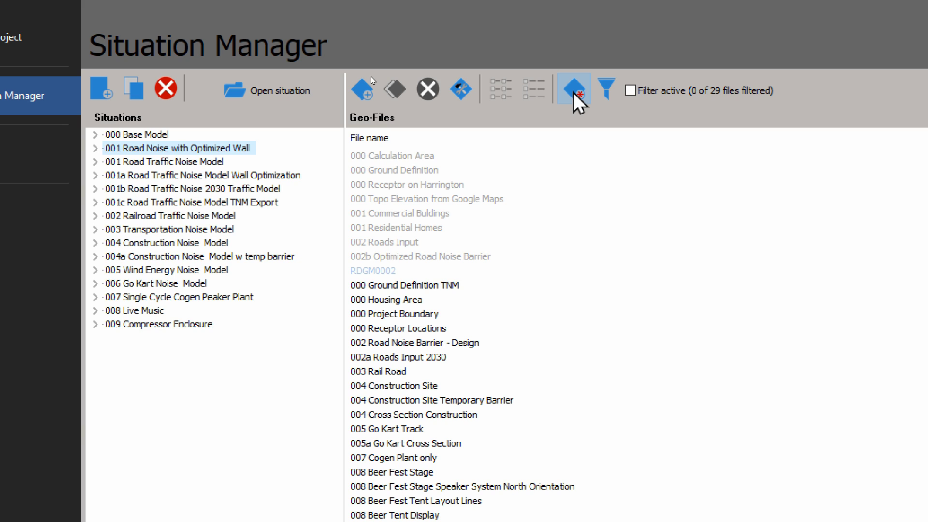
click(404, 156)
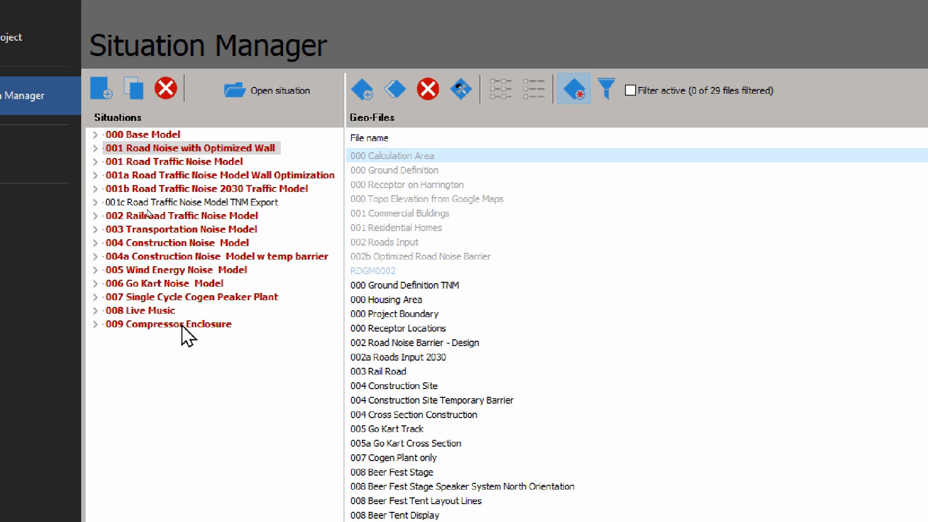
click(439, 189)
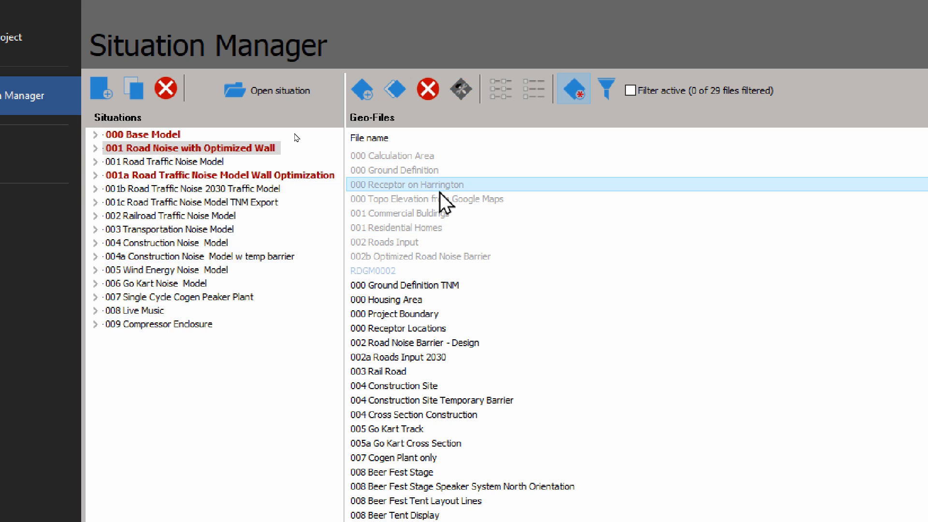
click(438, 199)
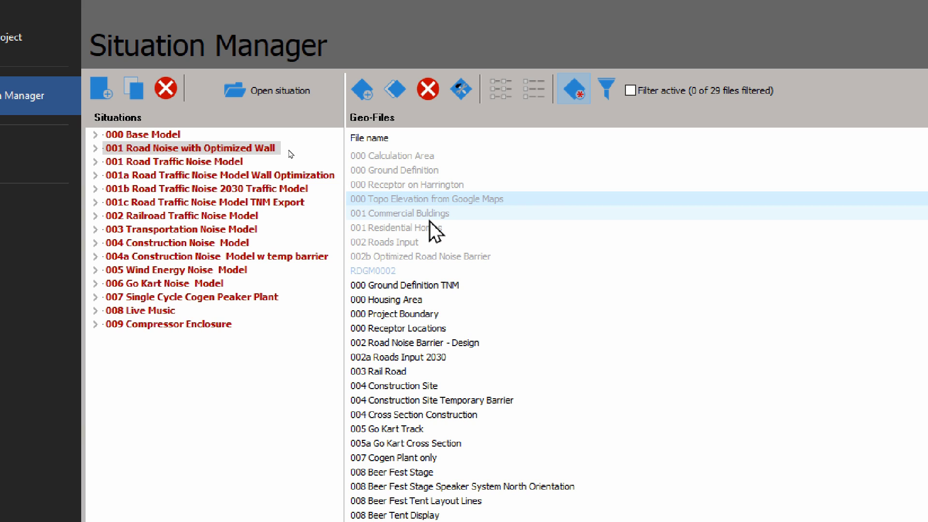
click(430, 214)
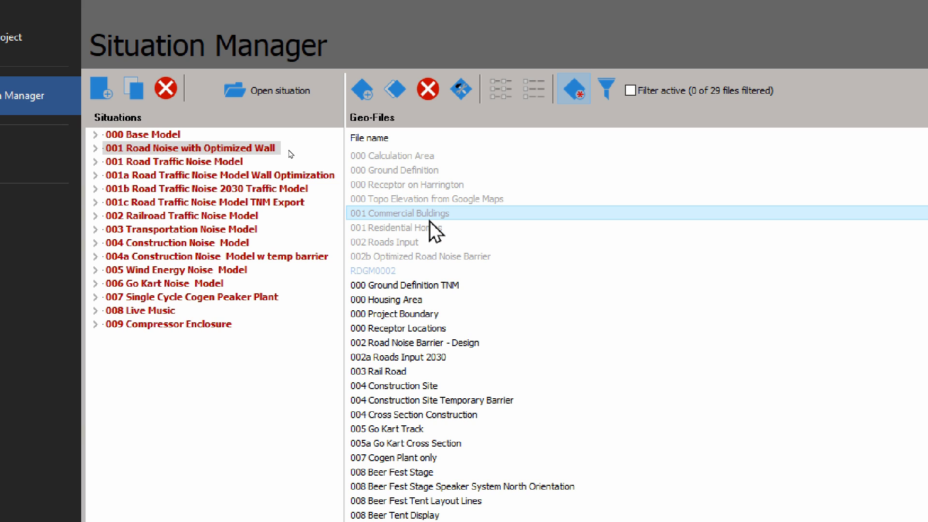
click(385, 242)
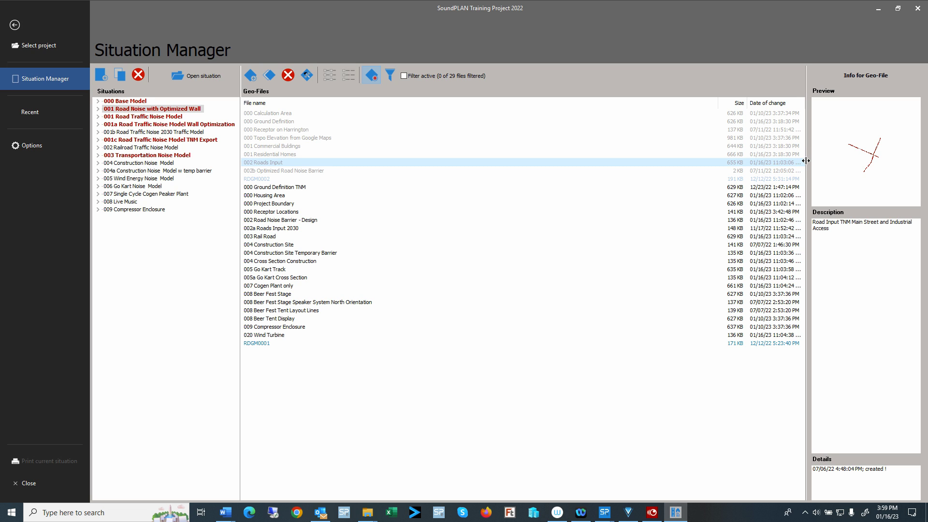
Step: Widen the Info panel, review the geo-file's creation details, and open the 000 Base Model situation
drag(804, 162, 647, 161)
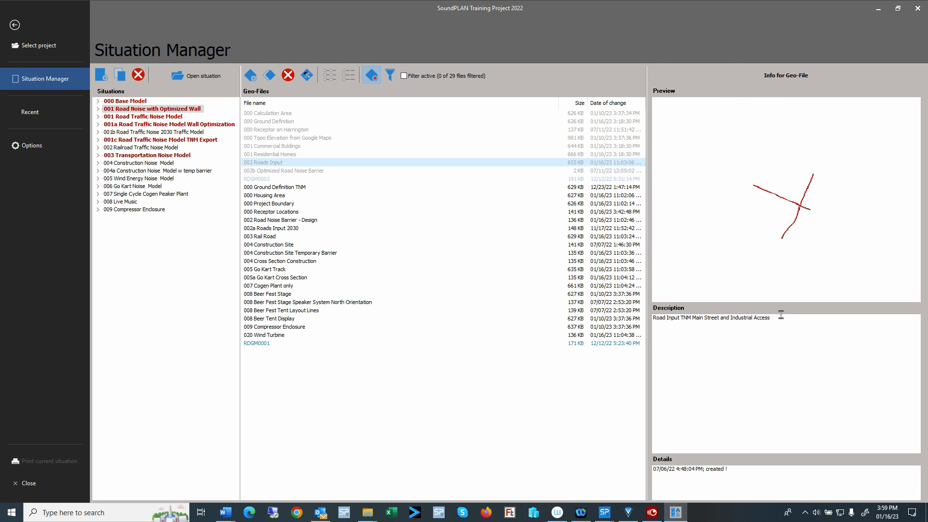
click(757, 474)
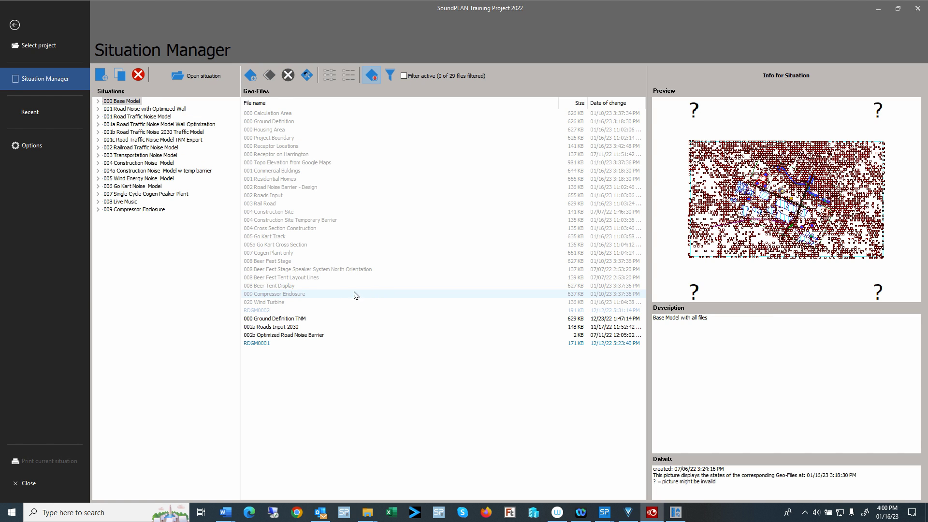
click(196, 76)
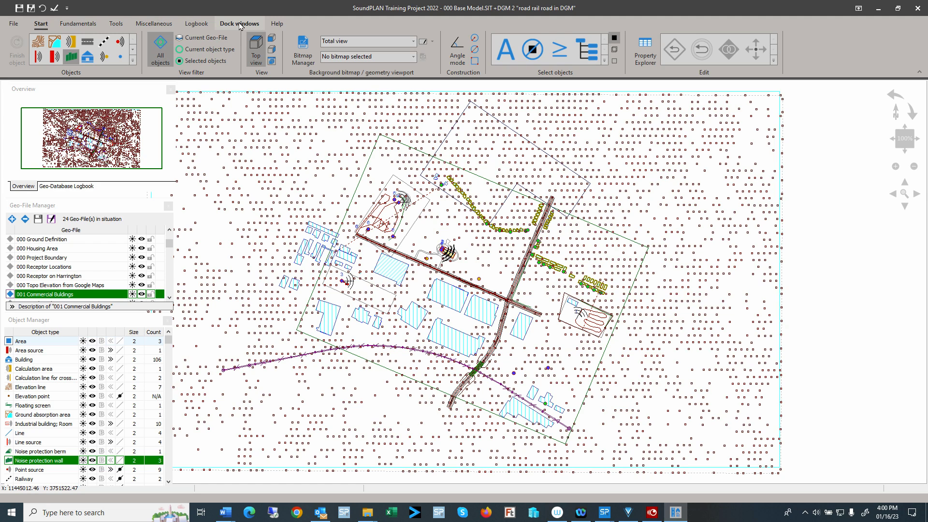
Step: Switch between the Overview and Geo-Database Logbook dock panels, ending on the Overview map
click(39, 93)
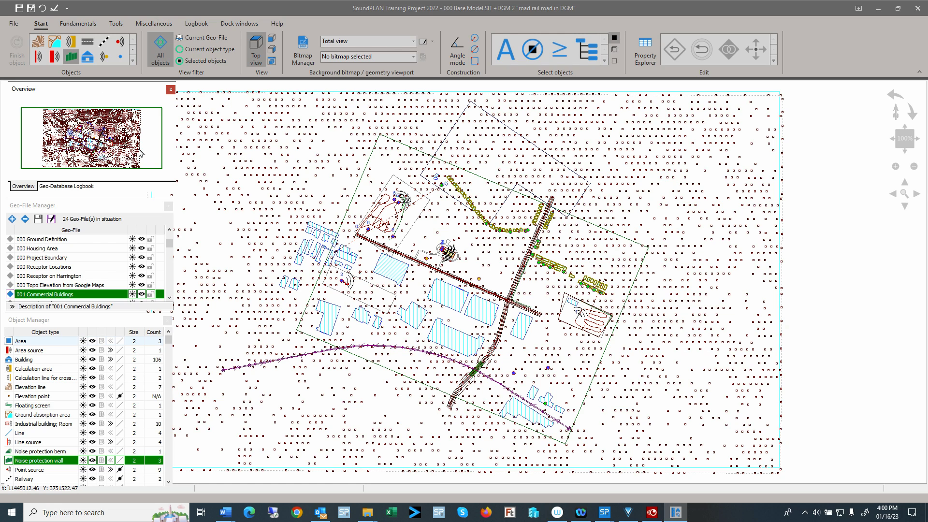
click(74, 190)
click(24, 187)
click(47, 186)
click(28, 186)
click(78, 188)
click(22, 188)
click(76, 189)
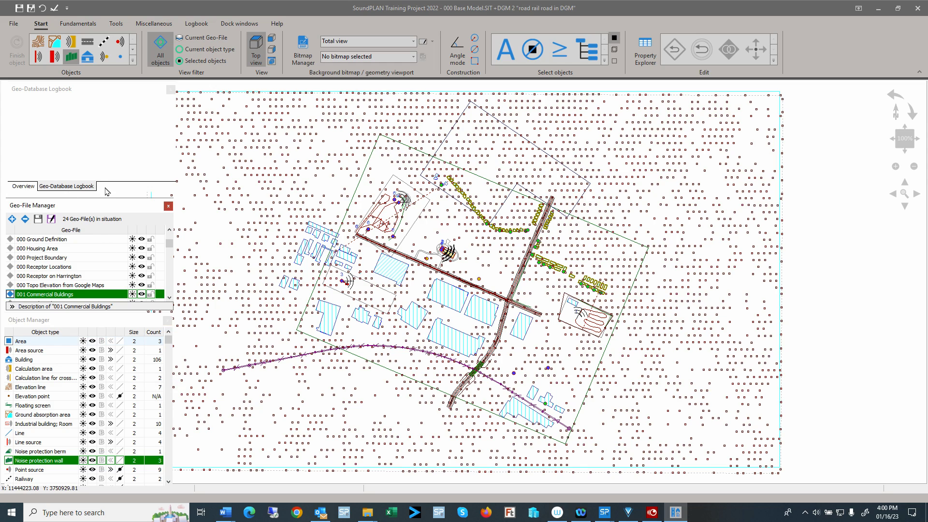
click(23, 188)
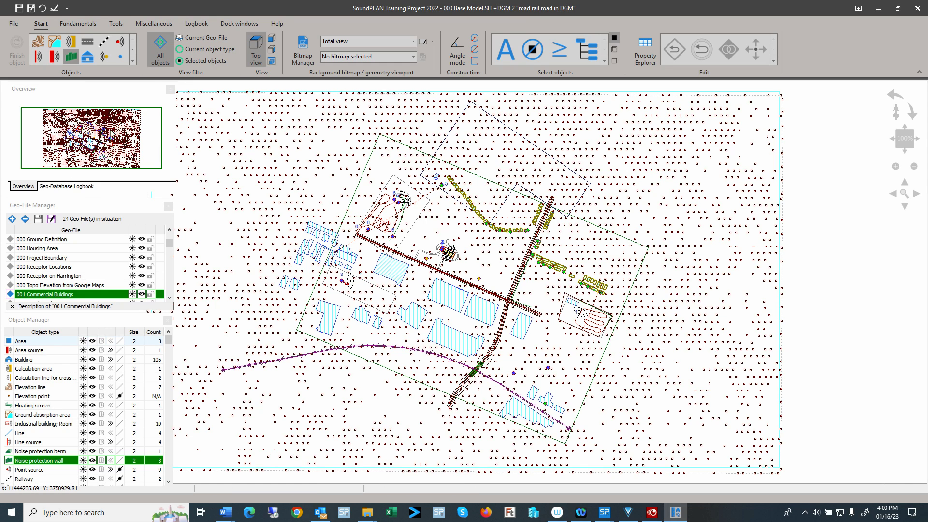
click(238, 24)
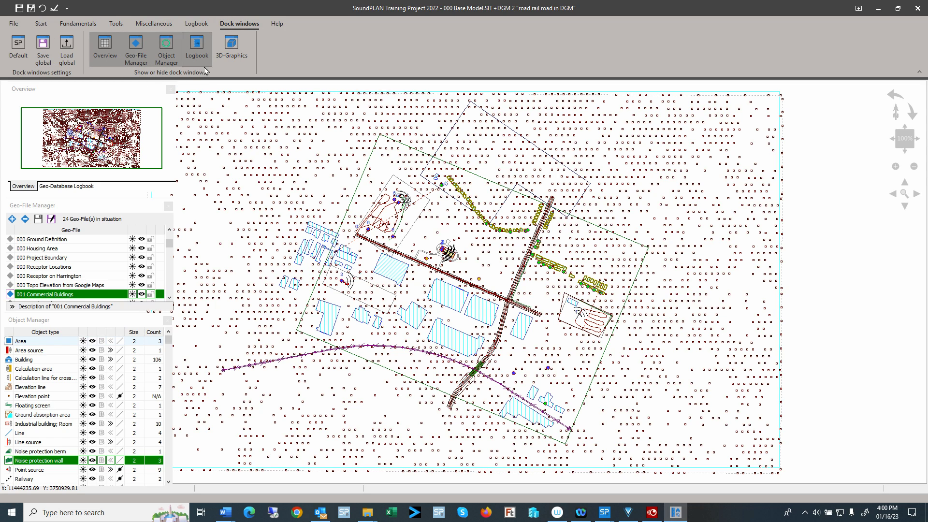
click(106, 58)
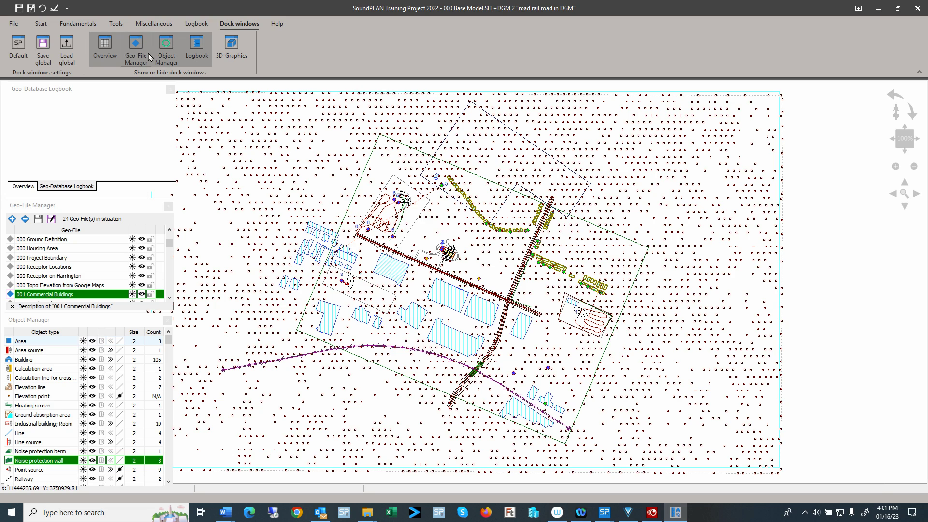
click(197, 49)
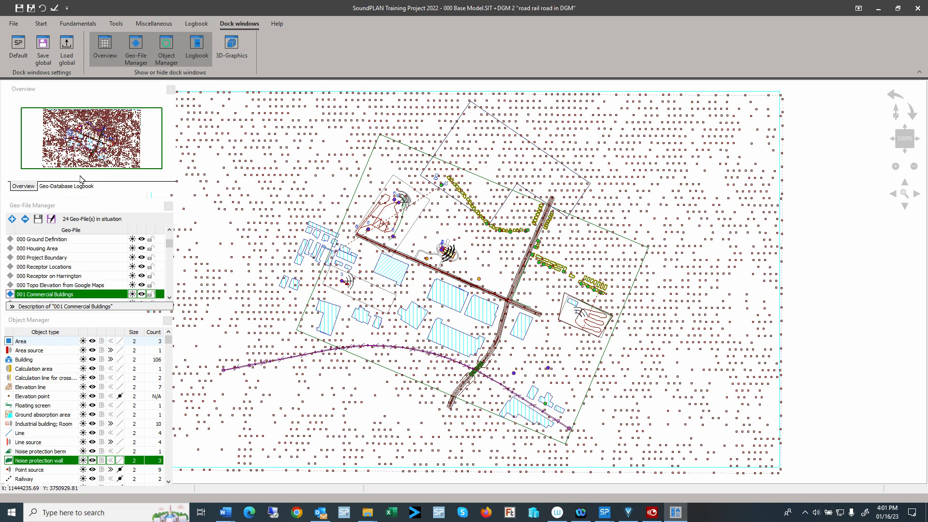
click(200, 49)
click(200, 49)
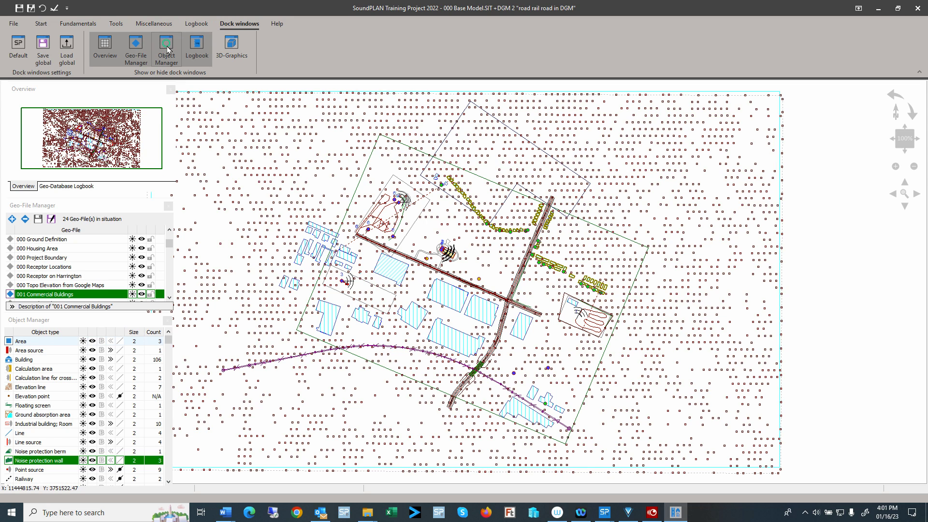
click(136, 48)
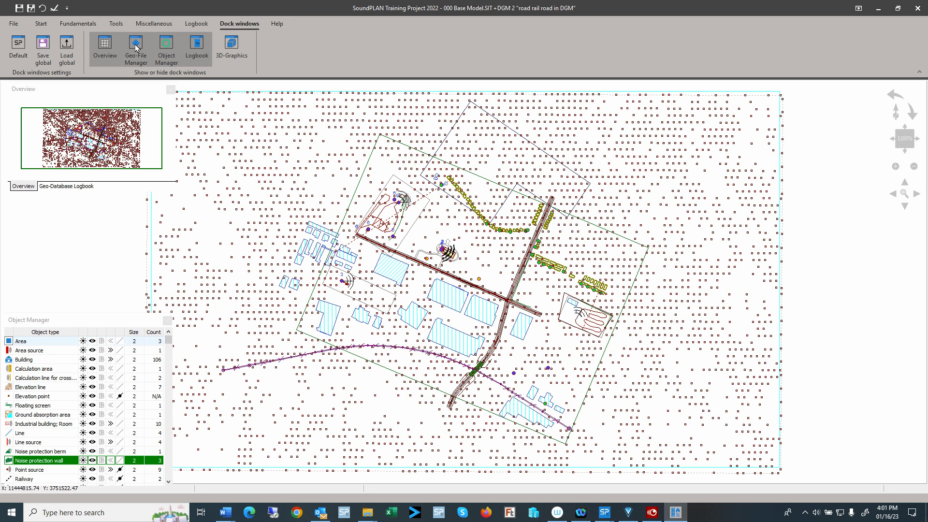
click(136, 48)
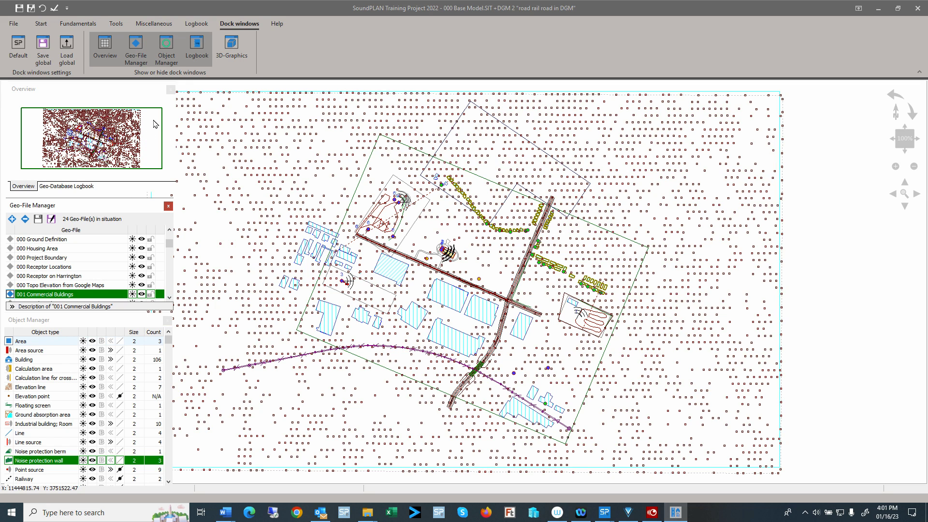
click(166, 48)
click(166, 49)
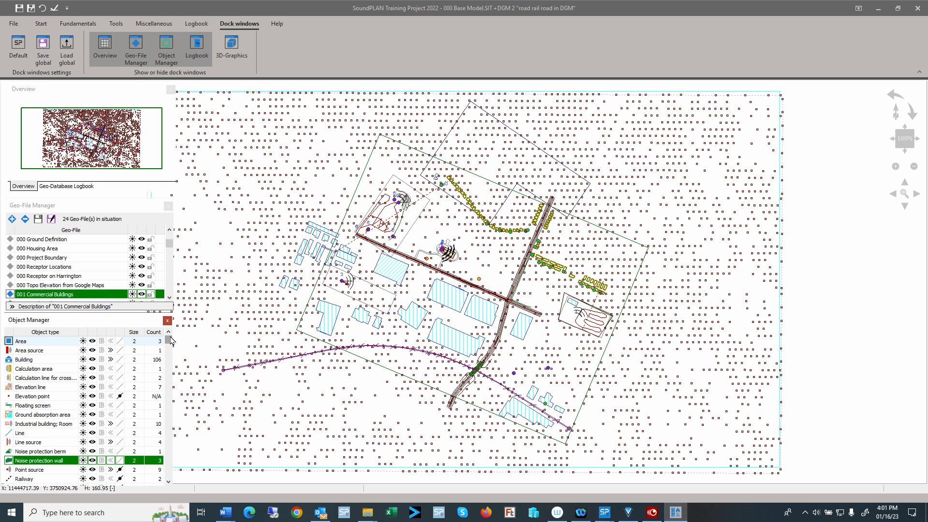
scroll(169, 473, down, 2)
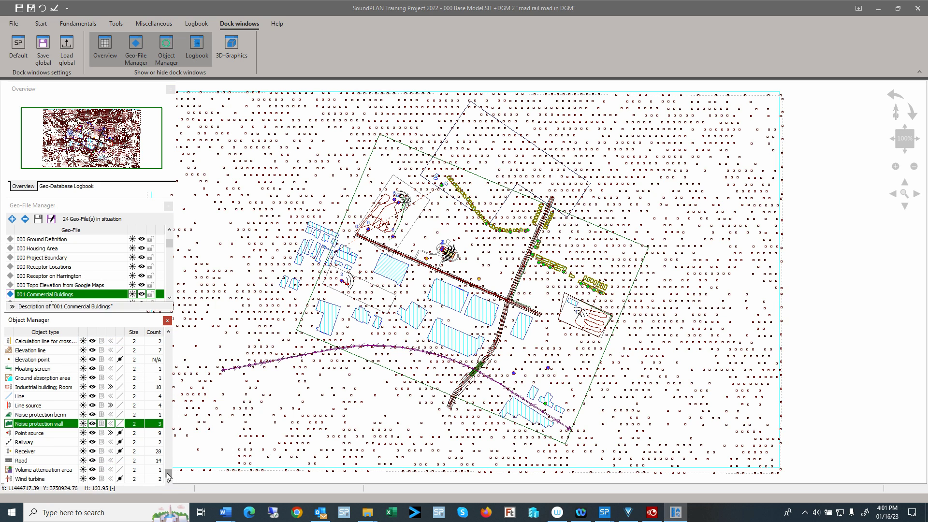
scroll(136, 344, up, 2)
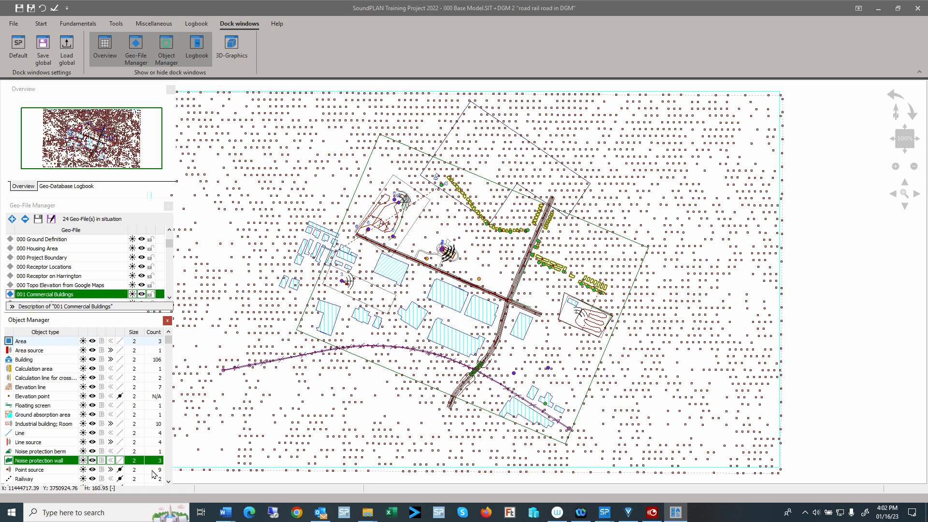
click(237, 55)
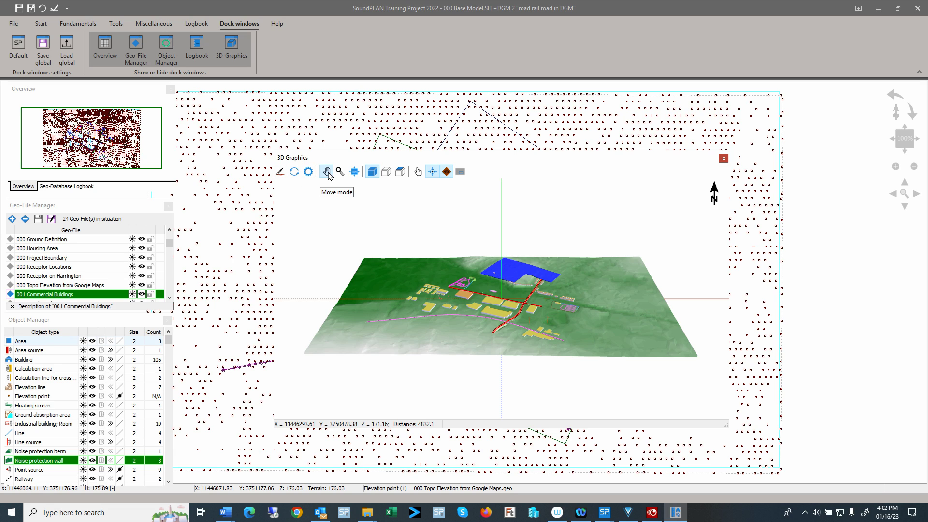
click(327, 172)
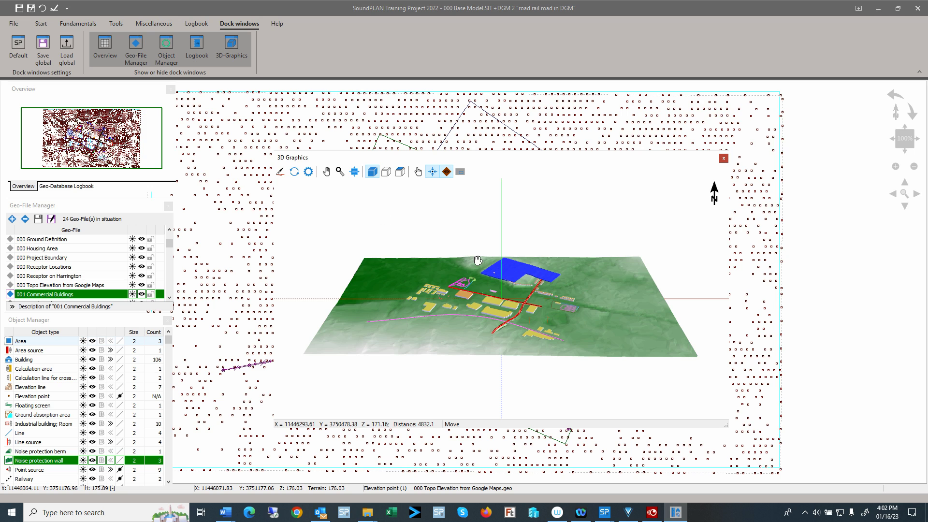
drag(476, 260, 440, 263)
scroll(439, 264, up, 5)
scroll(442, 261, down, 3)
scroll(444, 261, up, 4)
scroll(448, 260, down, 4)
scroll(449, 255, up, 4)
scroll(451, 249, down, 2)
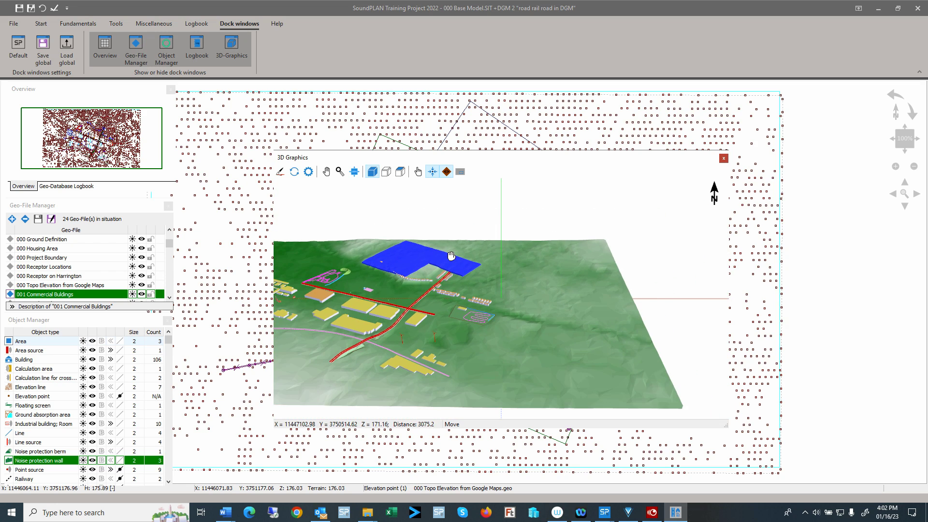
click(375, 175)
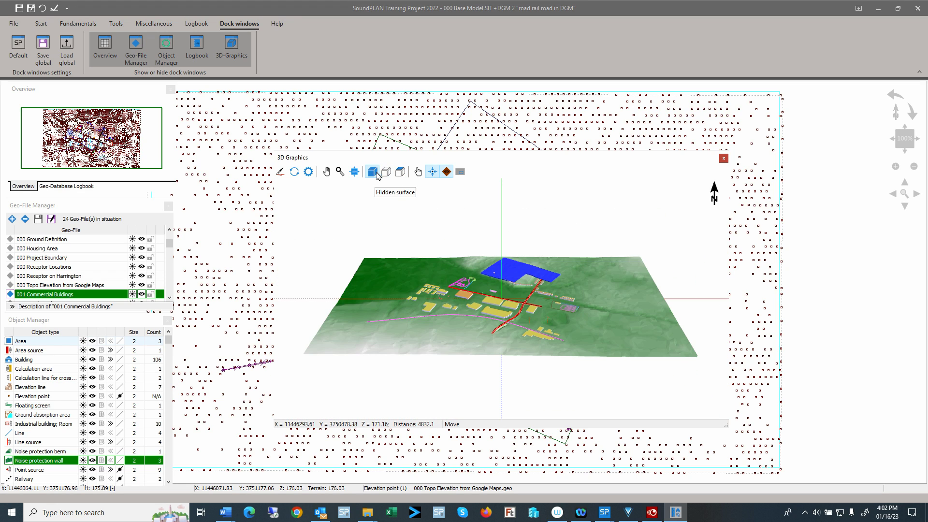
click(386, 173)
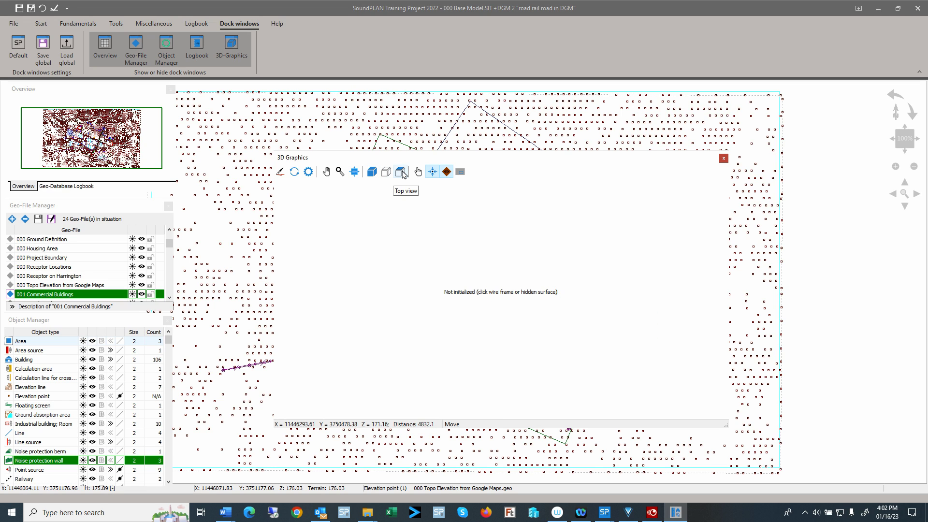
click(402, 173)
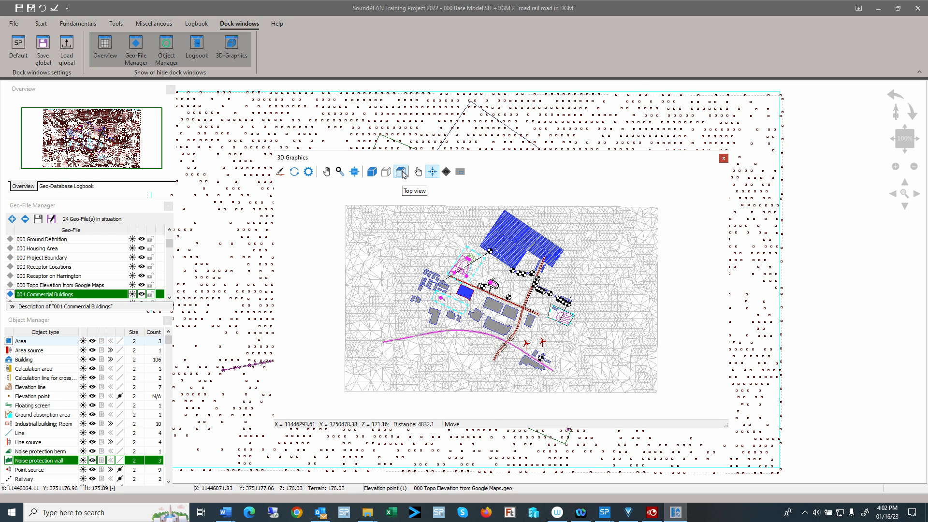
click(372, 172)
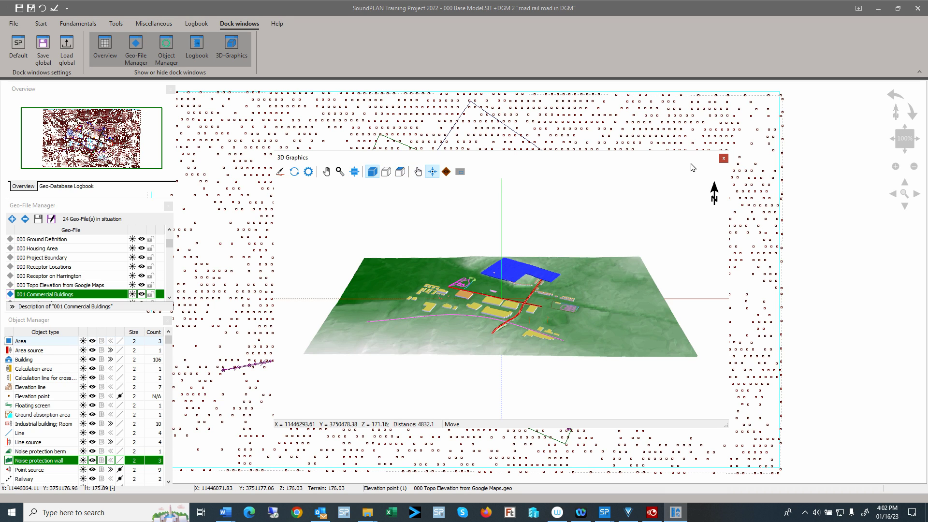
Step: Close the 3D preview, zoom in and out on the site plan, and rotate it with the navigator
click(724, 159)
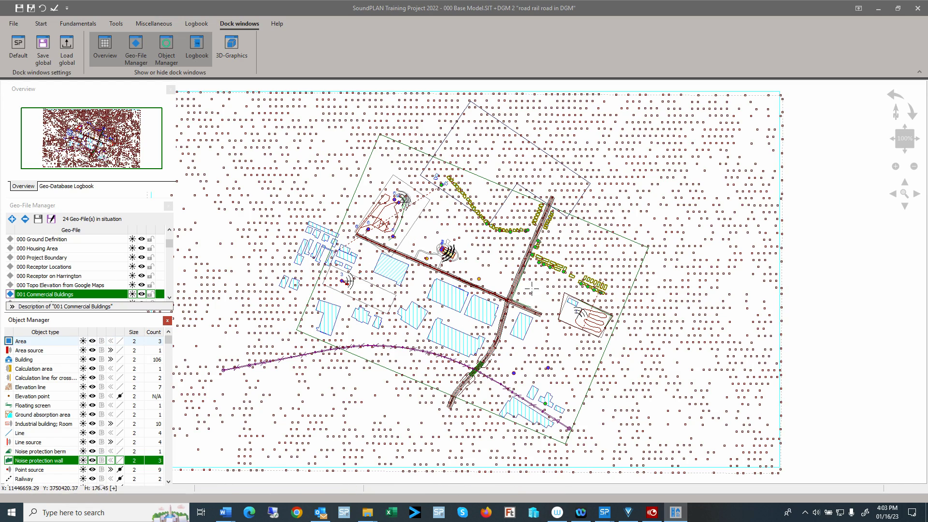
scroll(528, 285, up, 5)
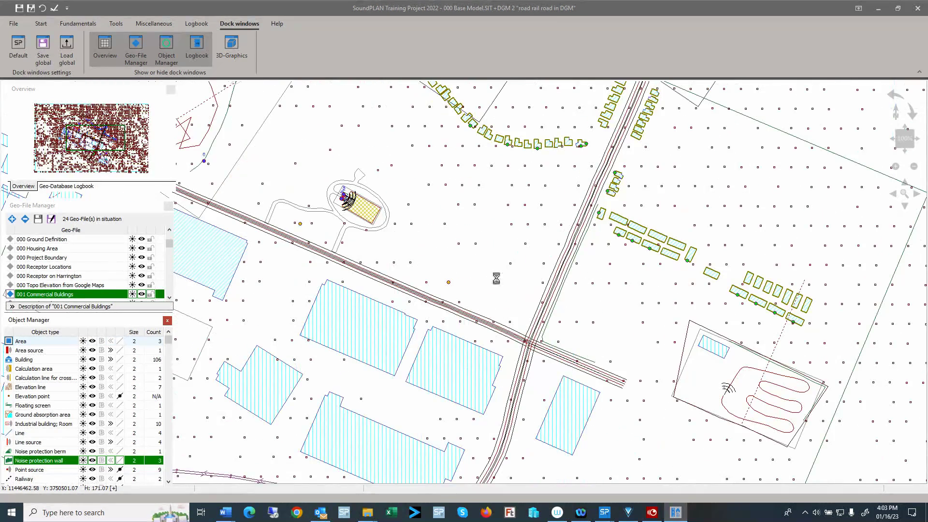
scroll(496, 278, down, 6)
scroll(496, 278, up, 4)
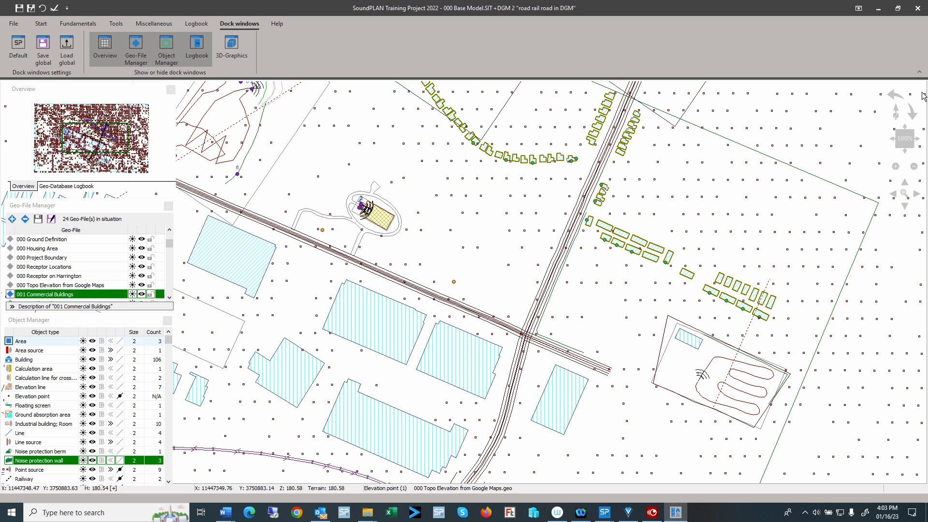
click(888, 95)
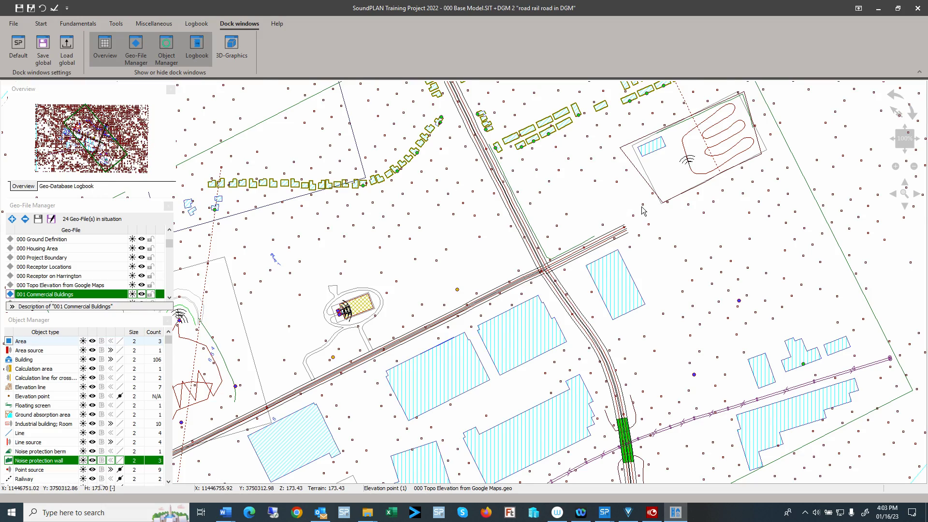
scroll(643, 209, up, 2)
scroll(642, 209, down, 5)
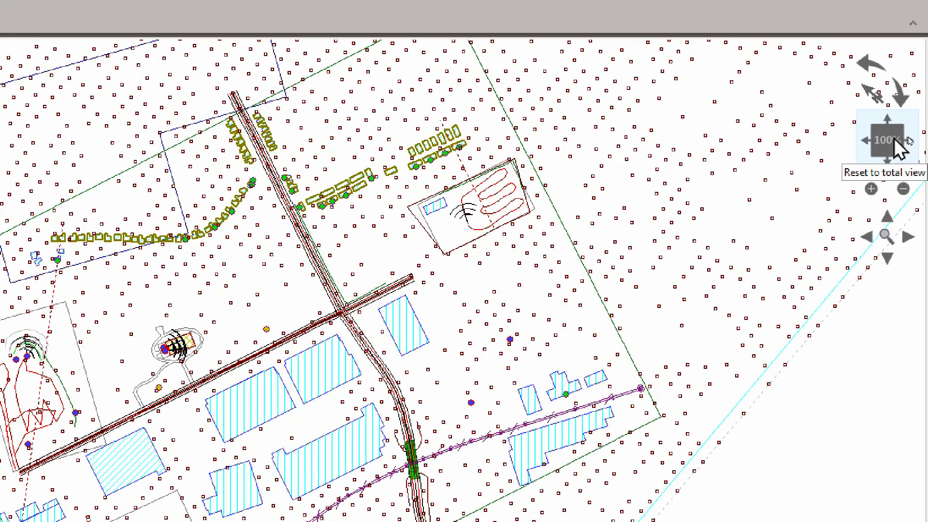
Step: Reset the plan to full extent, rotate it eight steps clockwise, then five back counter-clockwise
click(908, 140)
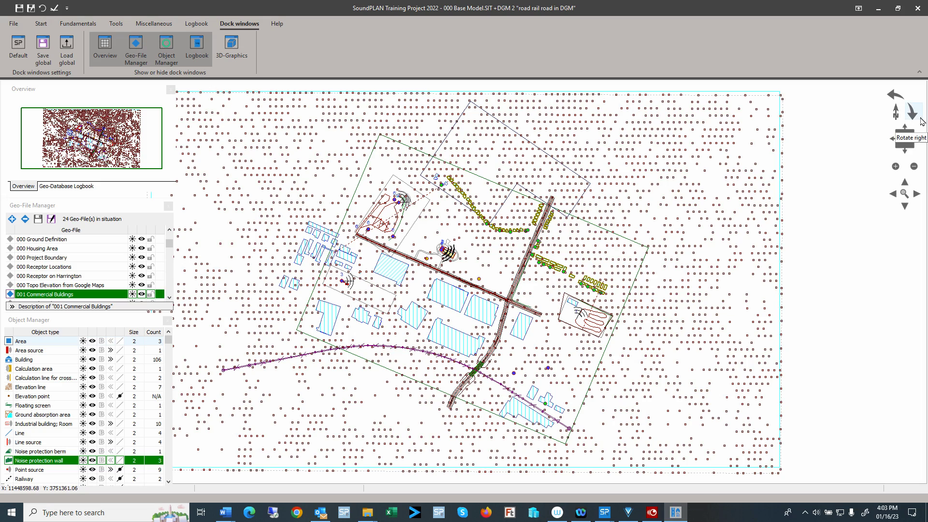
click(912, 117)
click(912, 117)
click(913, 117)
click(912, 117)
click(912, 116)
click(912, 117)
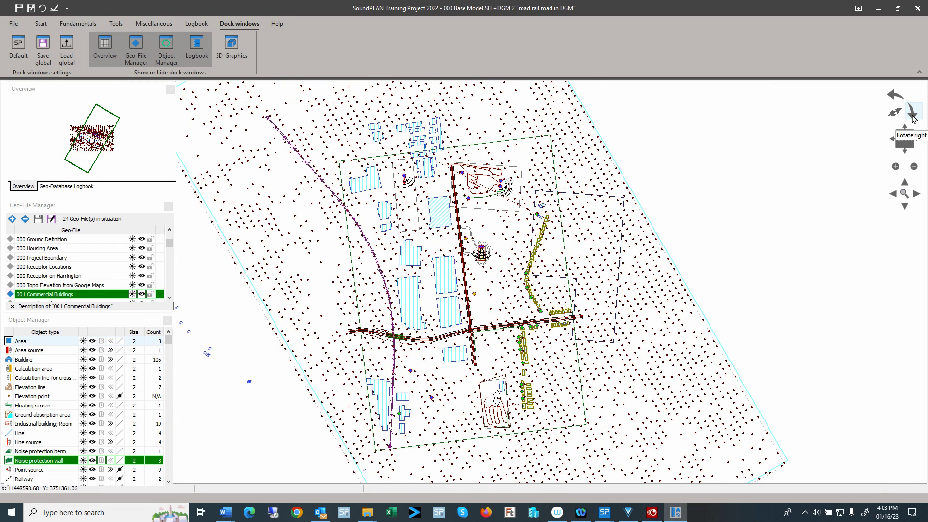
click(912, 117)
click(912, 117)
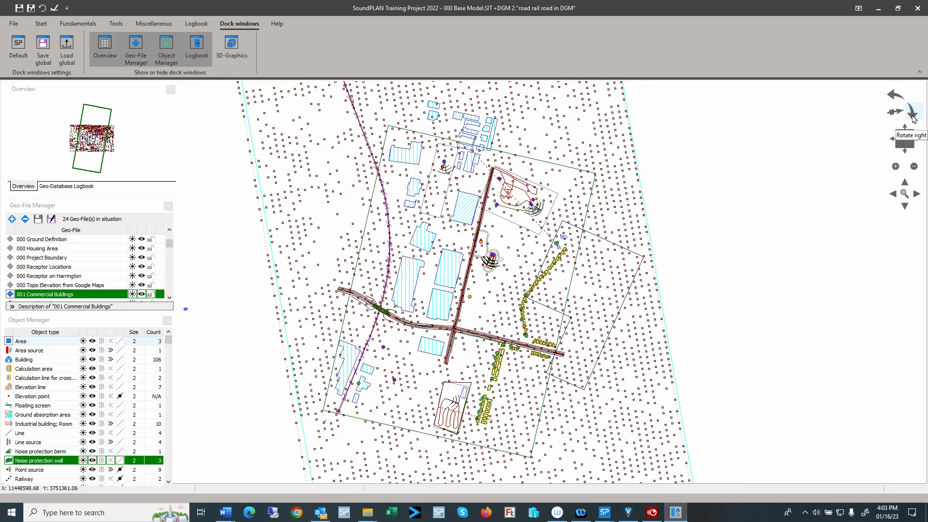
click(889, 97)
click(890, 96)
click(889, 97)
click(889, 97)
click(890, 97)
Step: Zoom and shift the plan view right, discarding an accidentally placed noise protection wall
scroll(448, 221, down, 2)
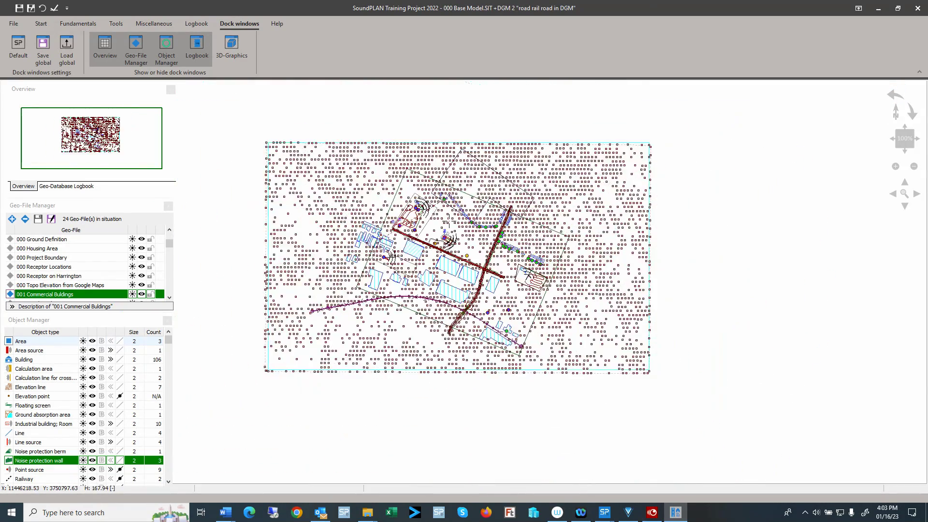
scroll(449, 221, up, 3)
scroll(448, 221, up, 1)
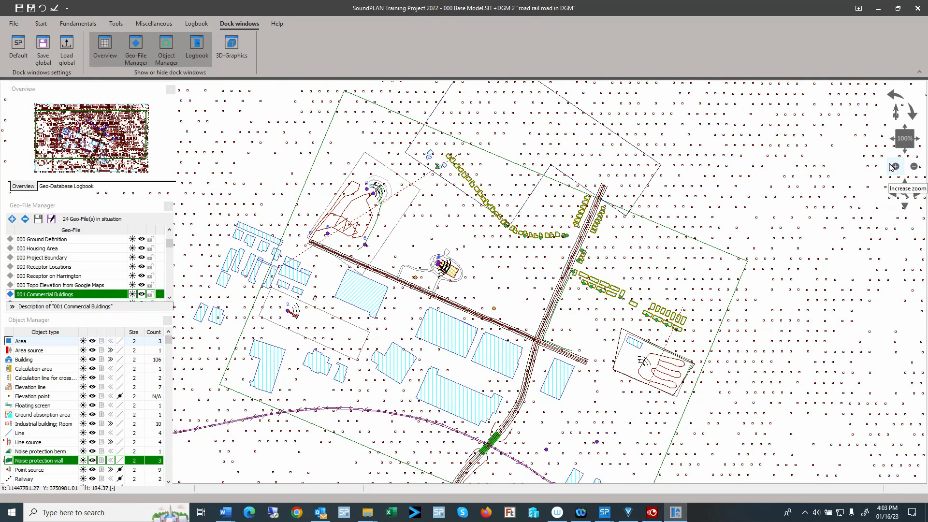
click(917, 193)
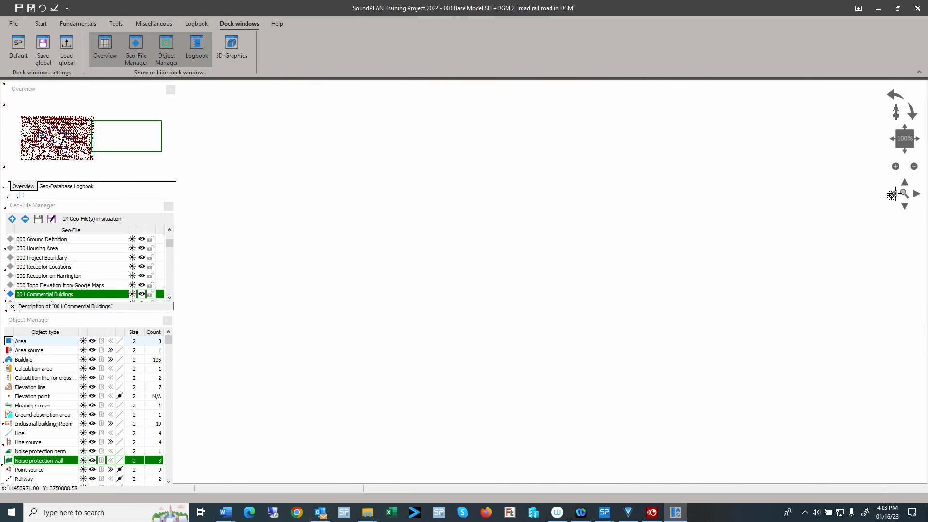
double_click(893, 196)
click(898, 42)
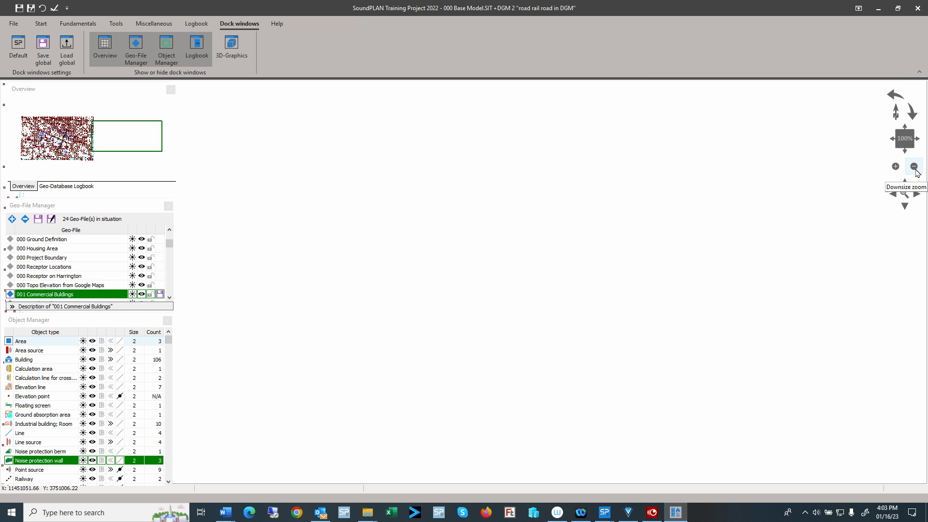
Step: Zoom in on the commercial buildings by the rail line and pan them to mid-view
click(893, 194)
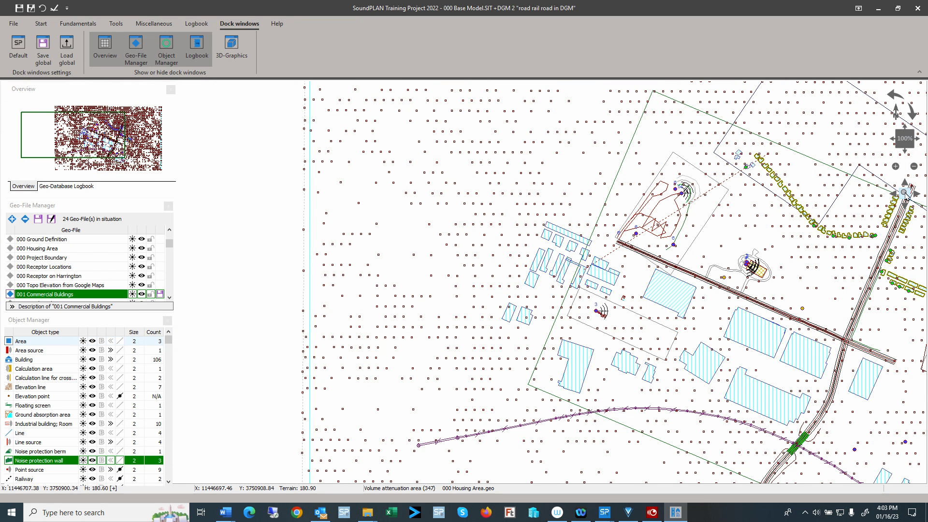
click(903, 195)
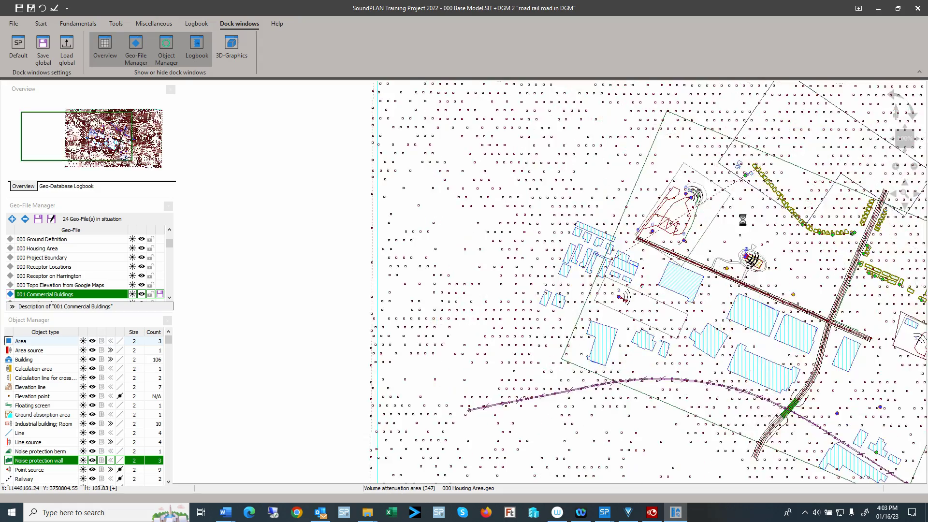
scroll(742, 219, down, 3)
scroll(628, 207, up, 2)
drag(628, 207, 211, 164)
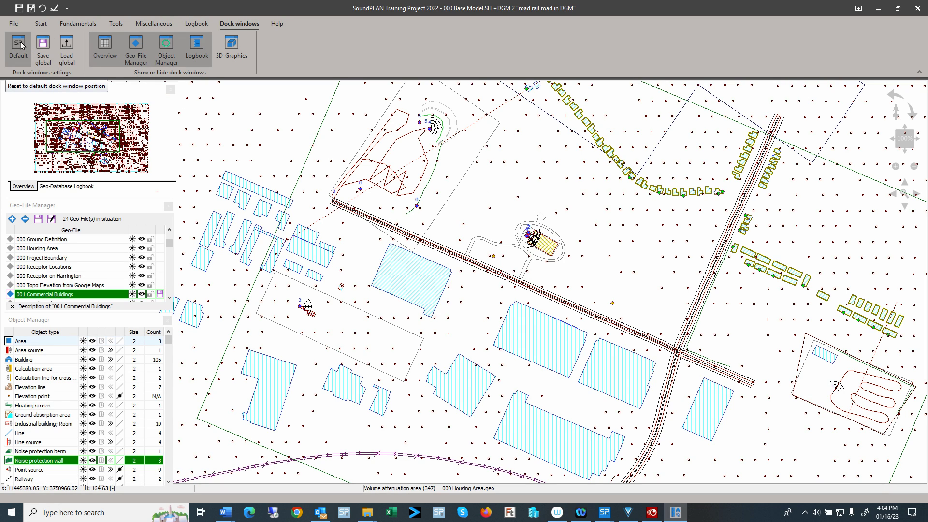
click(44, 44)
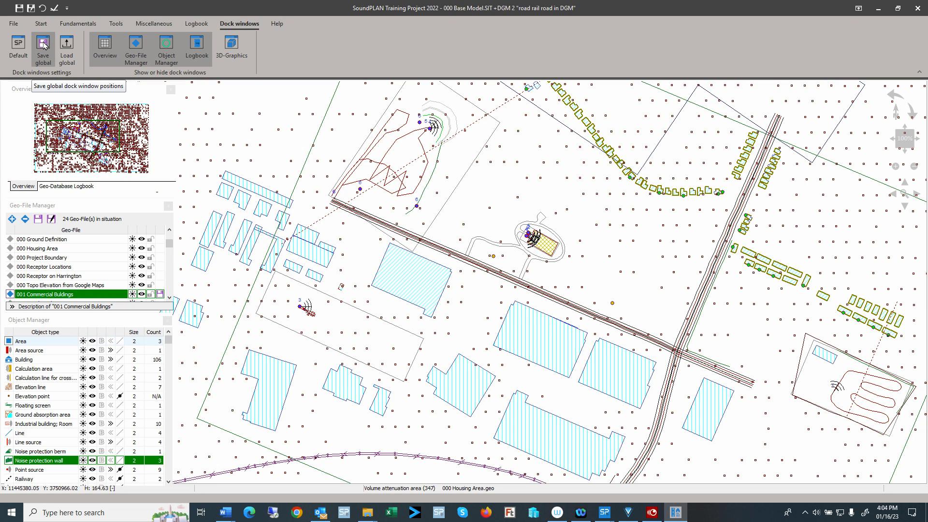
click(44, 45)
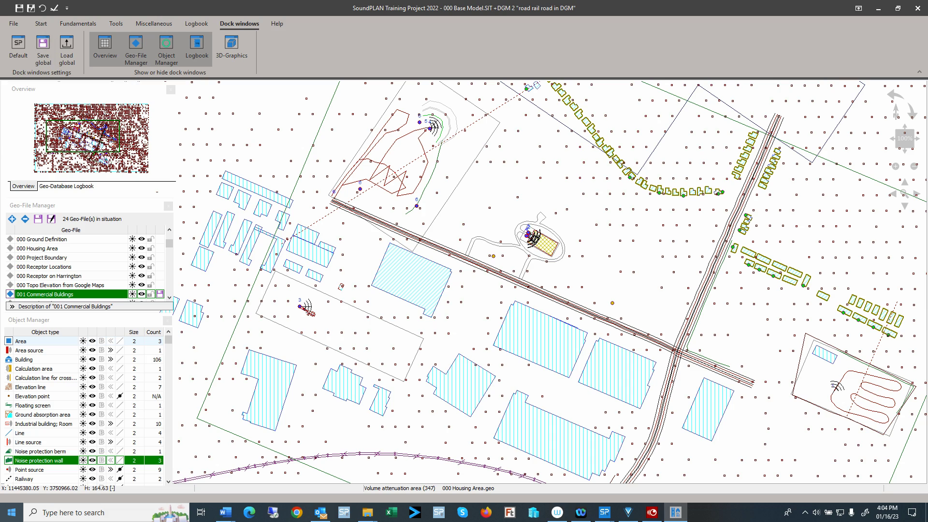
Step: Review the Start tab's object drawing and editing commands, then scroll to the Fundamentals tab
click(42, 26)
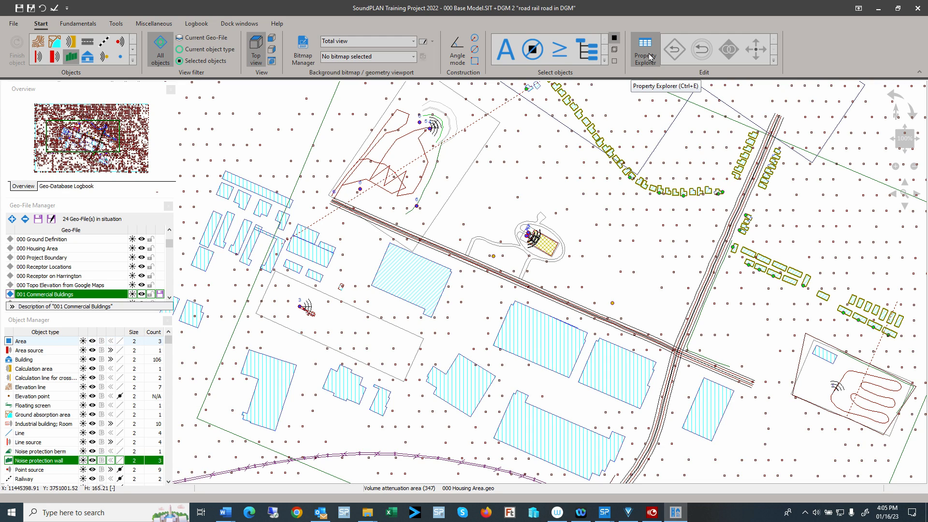
scroll(650, 56, down, 1)
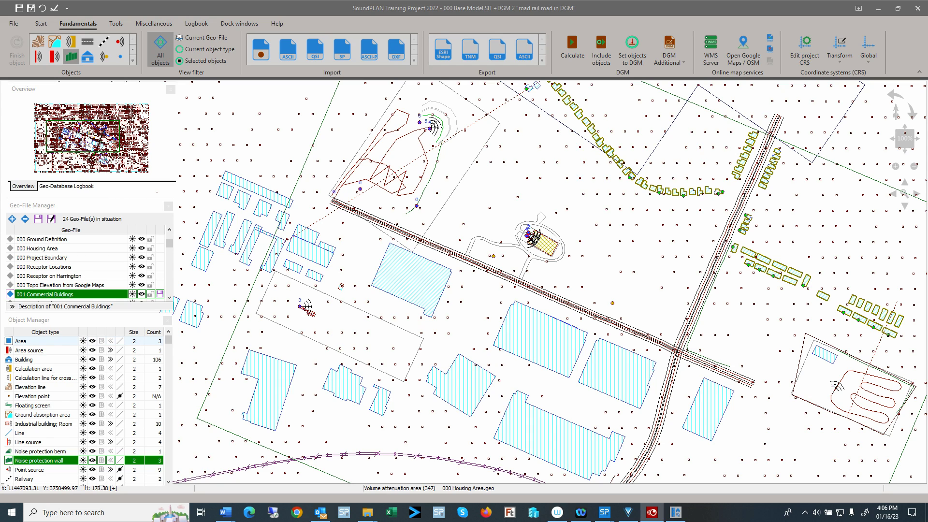
key(super+1)
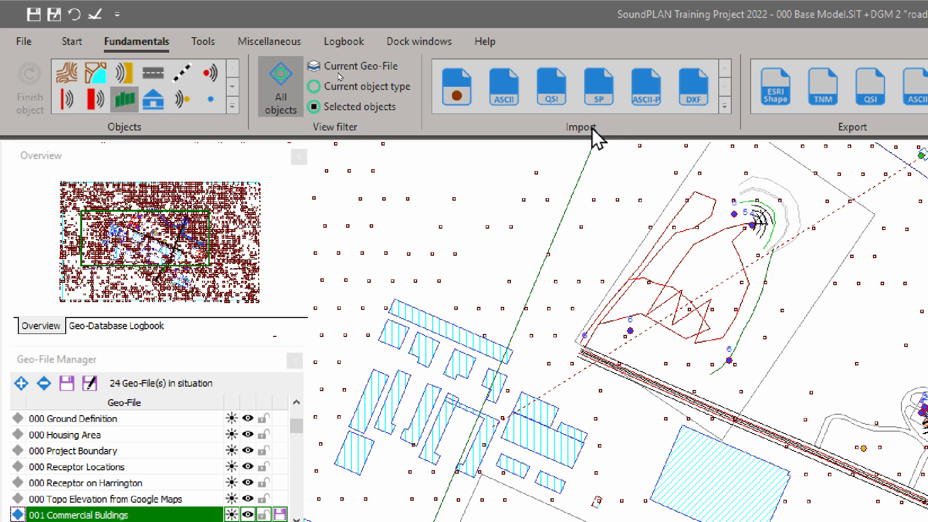
click(723, 105)
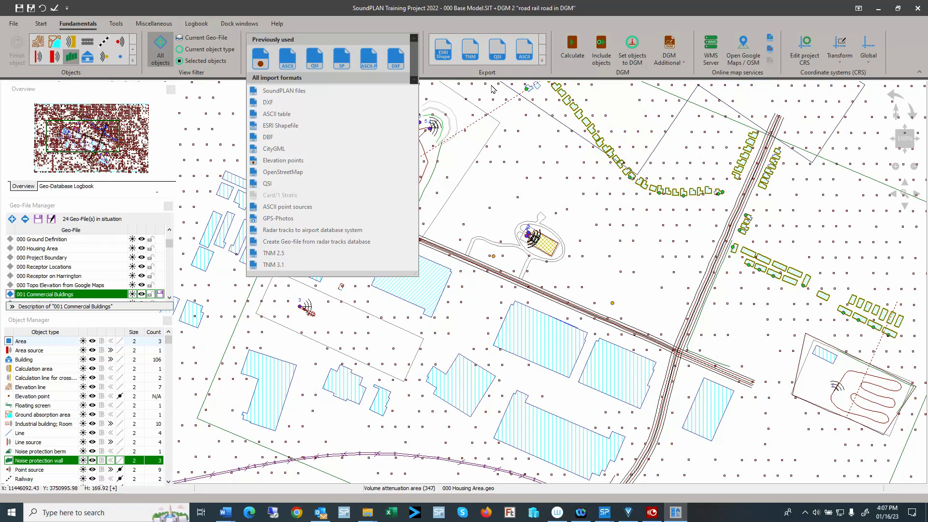
click(804, 82)
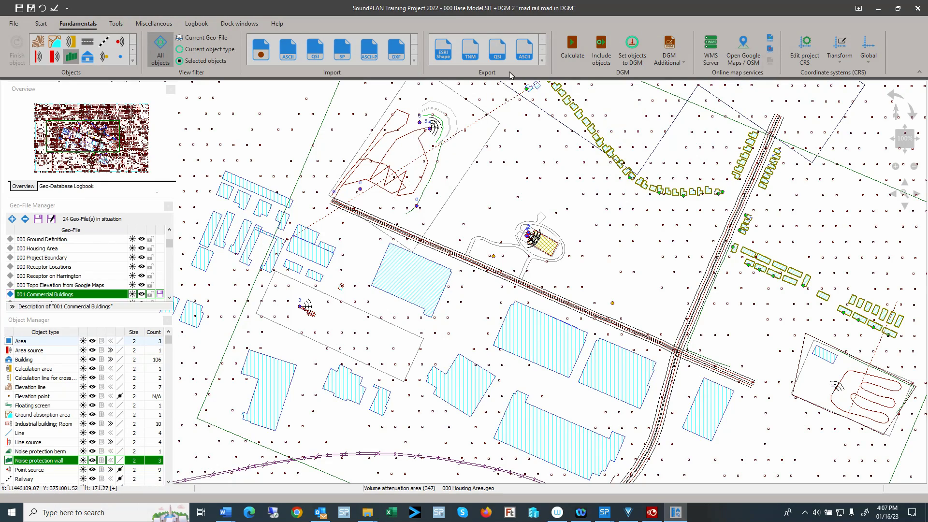
click(542, 61)
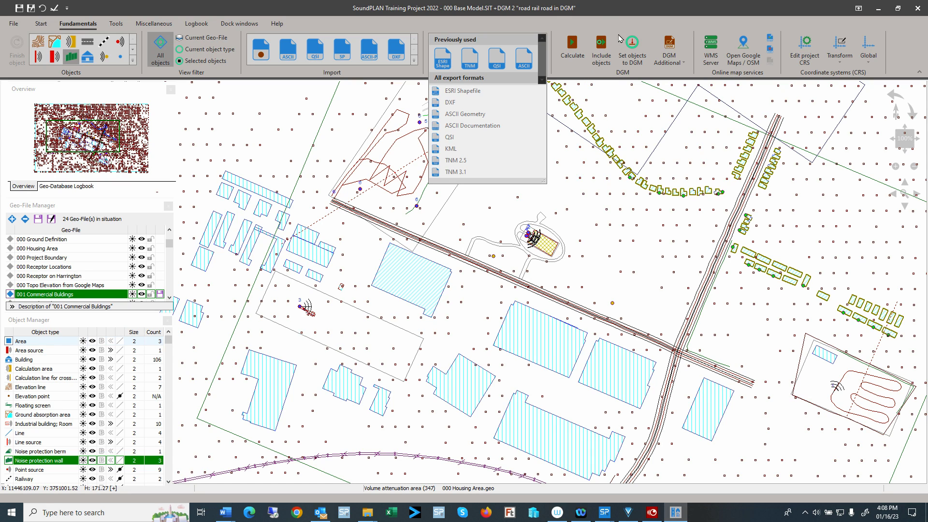
click(620, 19)
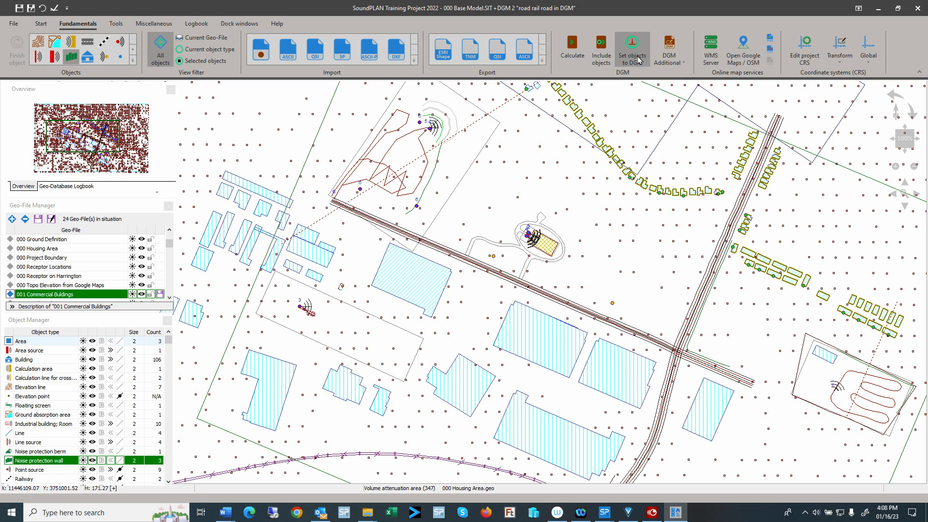
click(688, 63)
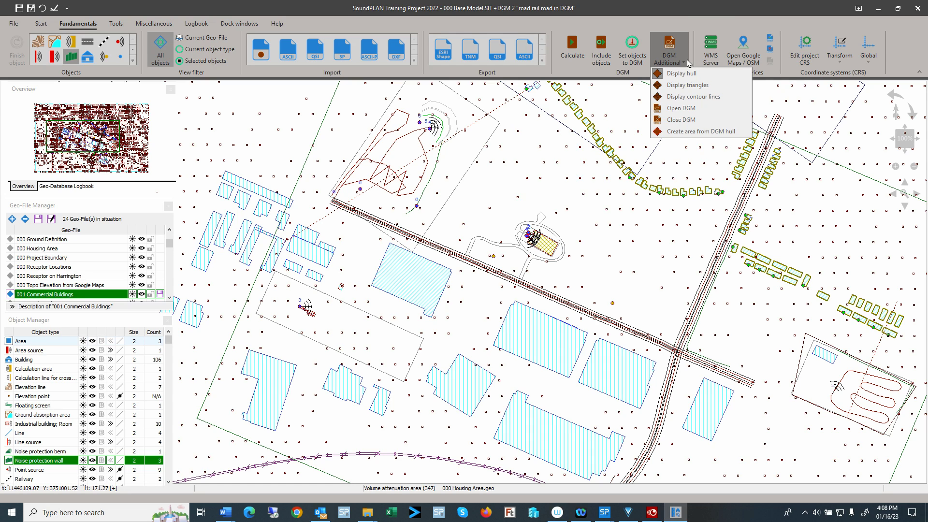
click(717, 18)
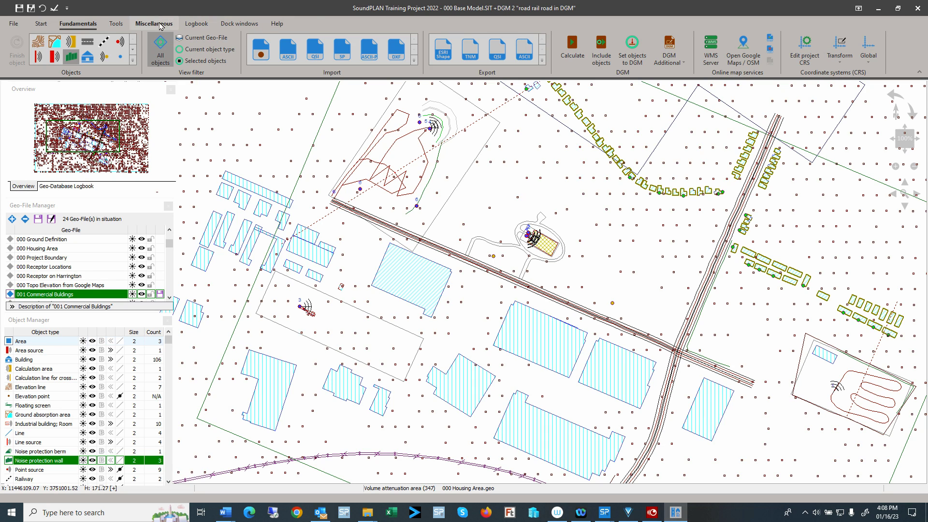
Step: Show the Tools tab, start Calculate right angles, and cancel its selection dialog
click(116, 25)
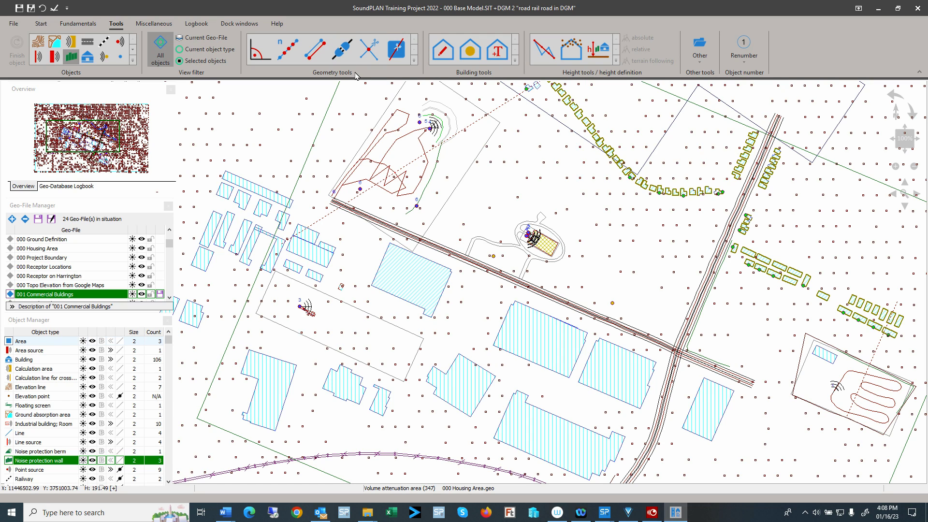
click(258, 57)
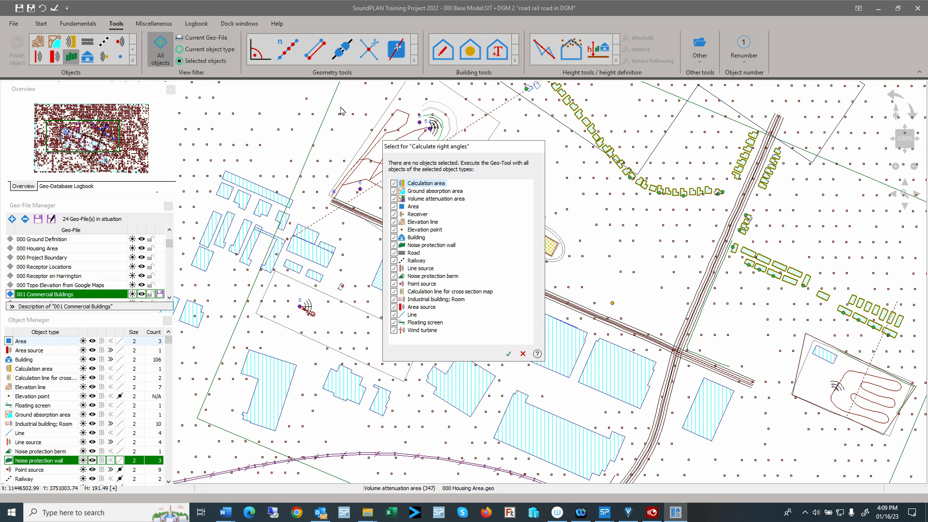
click(521, 352)
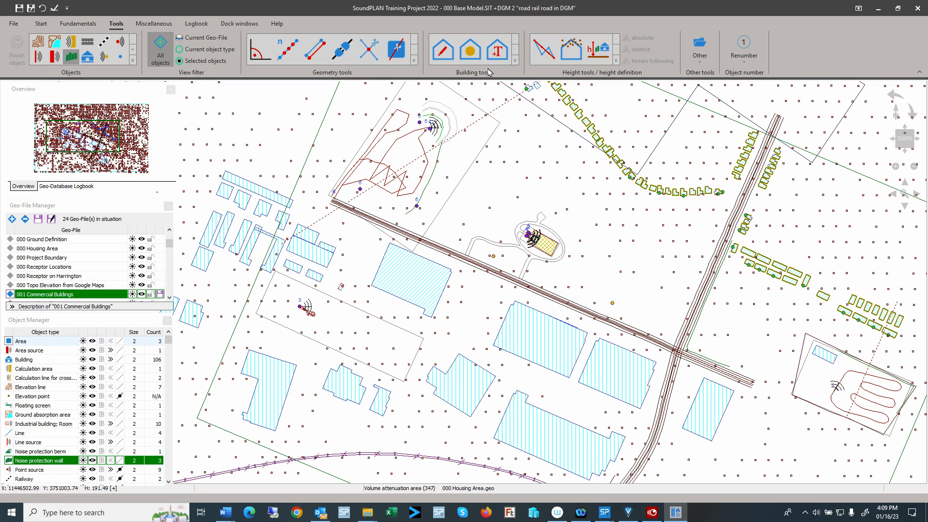
Step: Expand the full Building tools gallery to browse it, then close it again
click(515, 63)
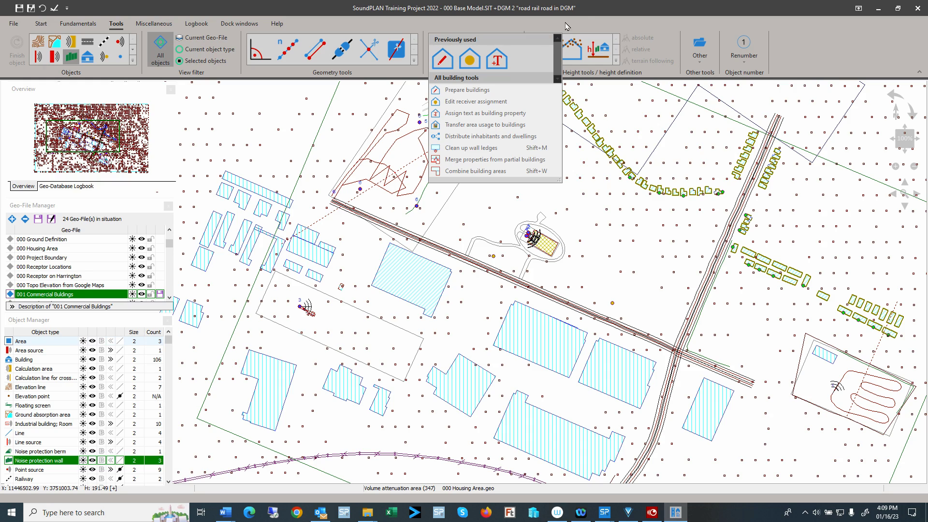
click(597, 19)
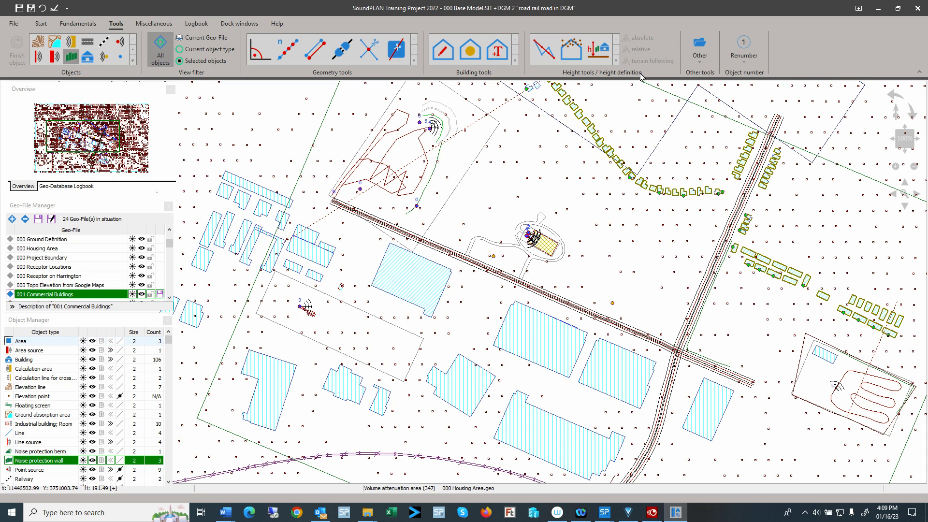
Step: Check the Object dialog display options, then disable fill colors so buildings and areas show as outlines
scroll(640, 77, down, 1)
click(319, 48)
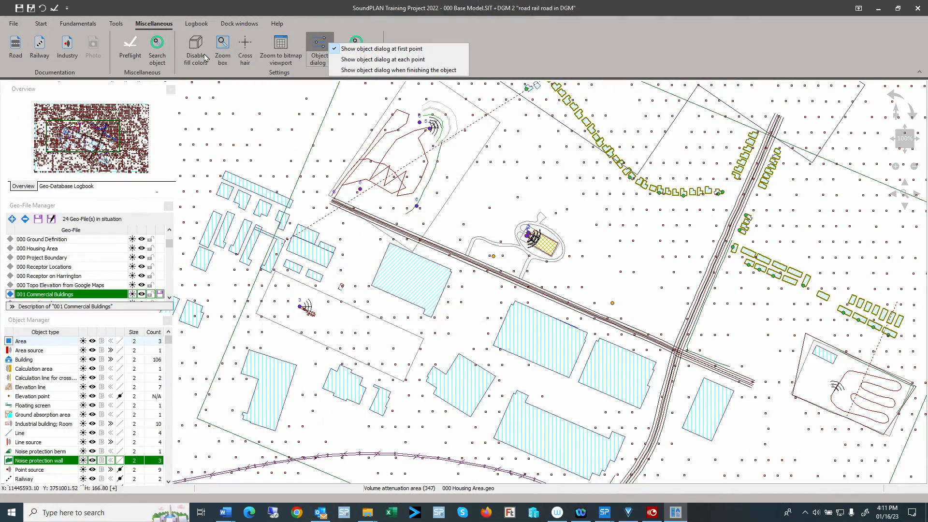
click(198, 66)
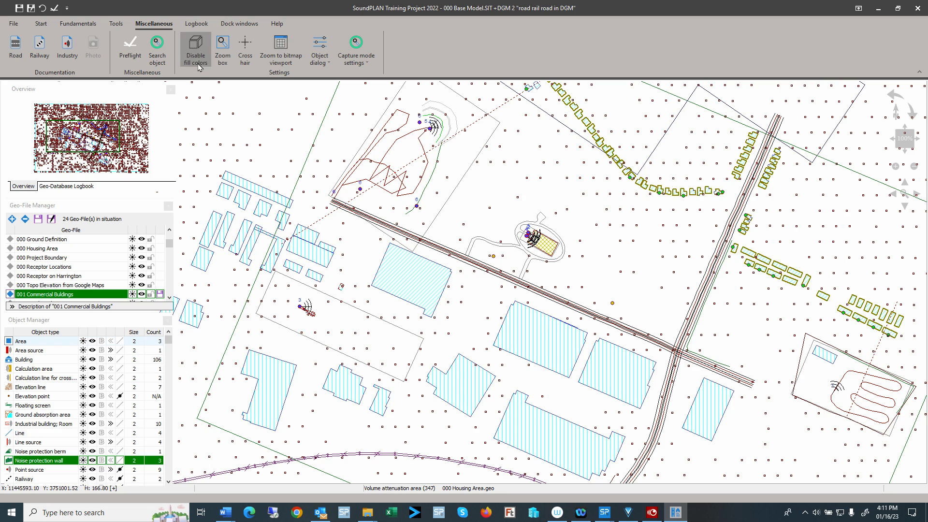
click(198, 66)
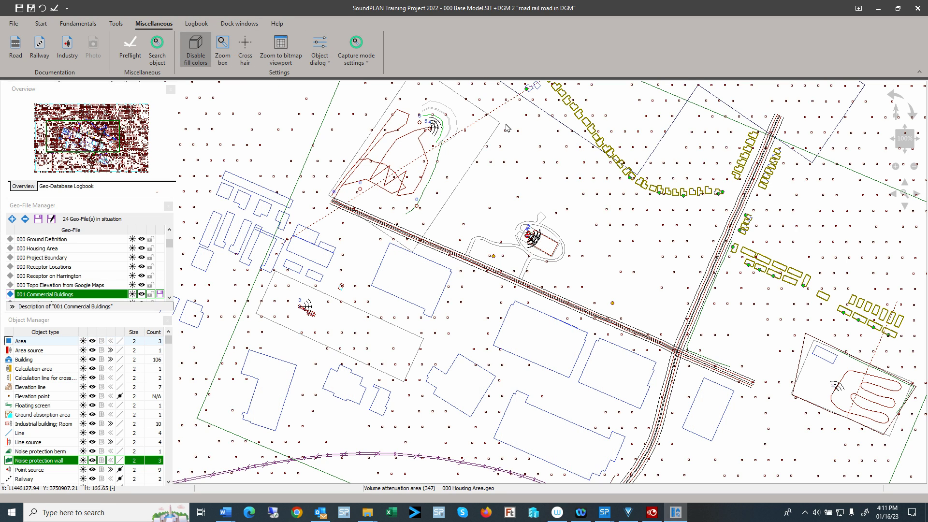
Step: Switch to the Logbook tab to show its Open, Clear, Save and Print commands
click(196, 24)
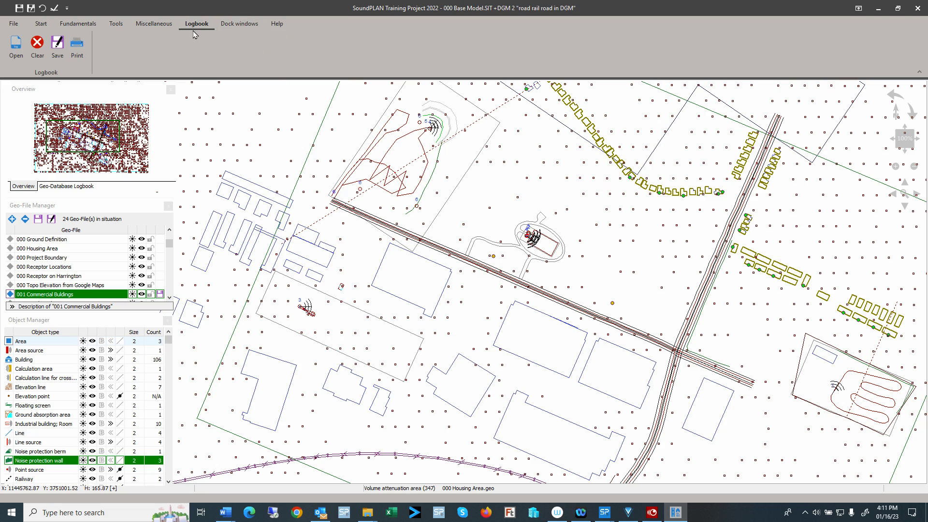